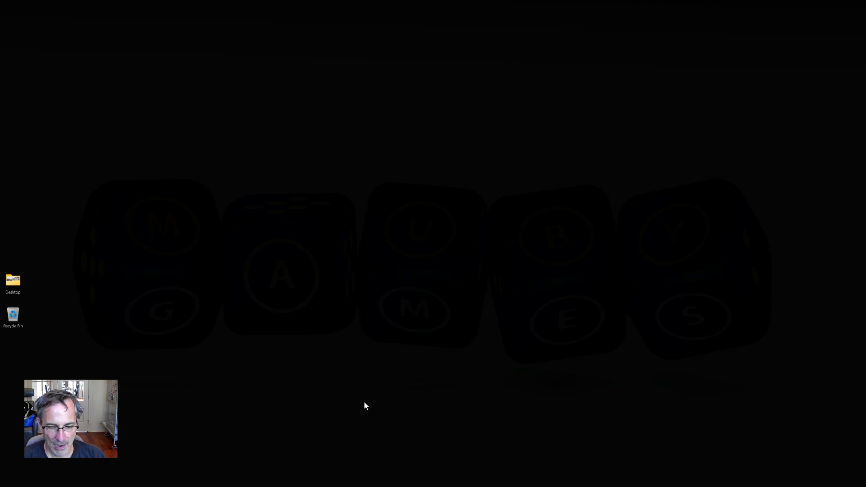
Step: Switch to Chrome and download setconfig.bat from the file linked in the p4v-unreal environment README on GitHub
mouse_move(490, 486)
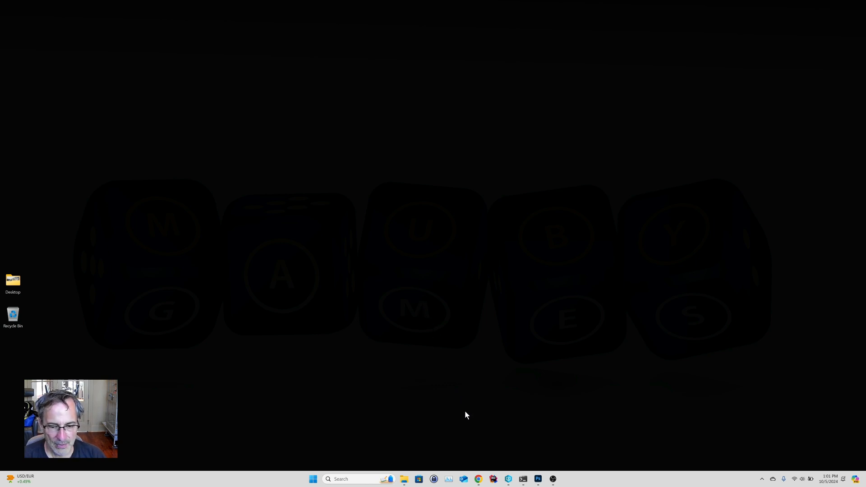
left_click(479, 480)
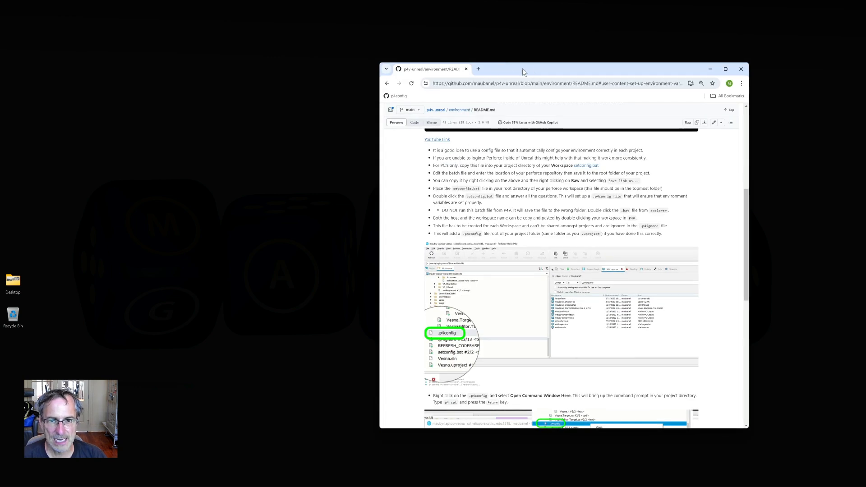
left_click_drag(522, 69, 432, 78)
left_click(409, 93)
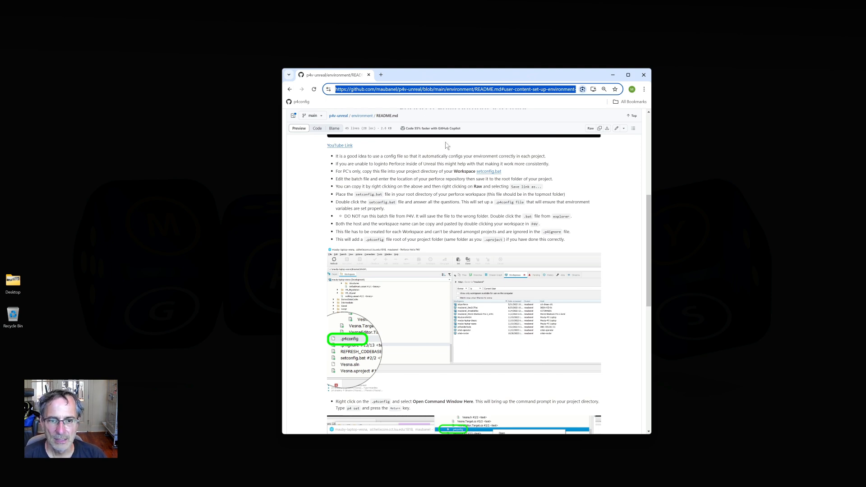
left_click(490, 172)
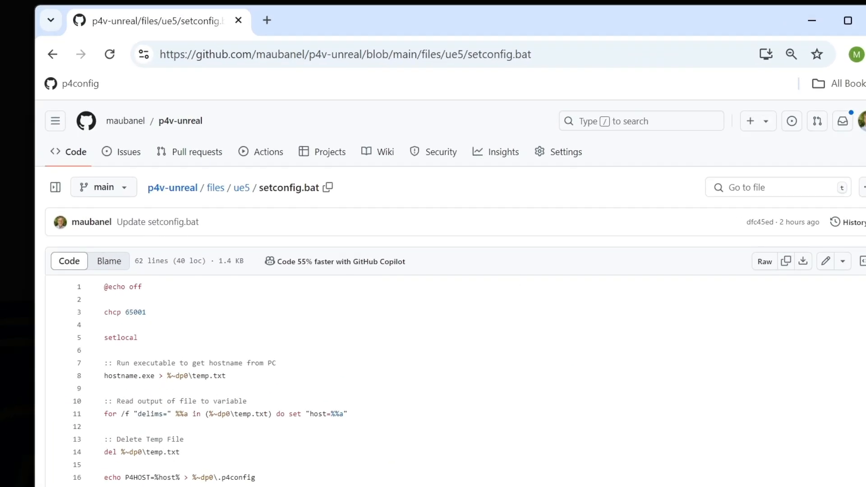
left_click(804, 262)
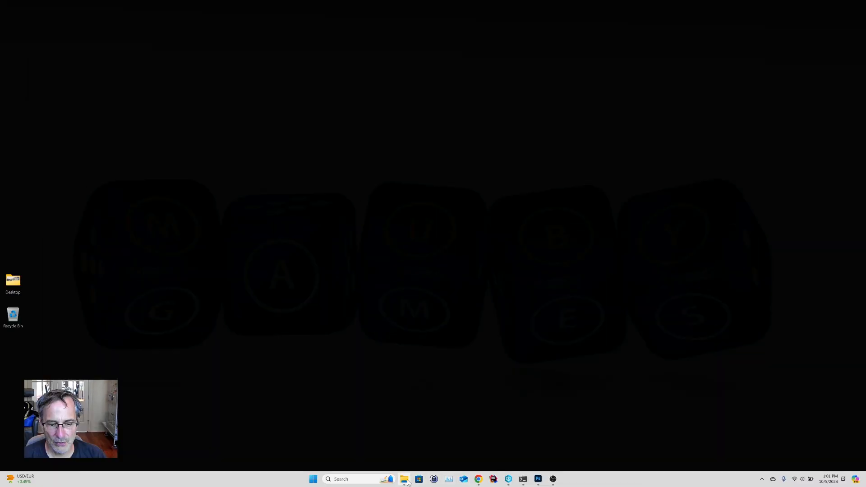
Step: Switch to File Explorer and delete the older .p4config and setconfig.bat files from the Downloads folder
key("super+e")
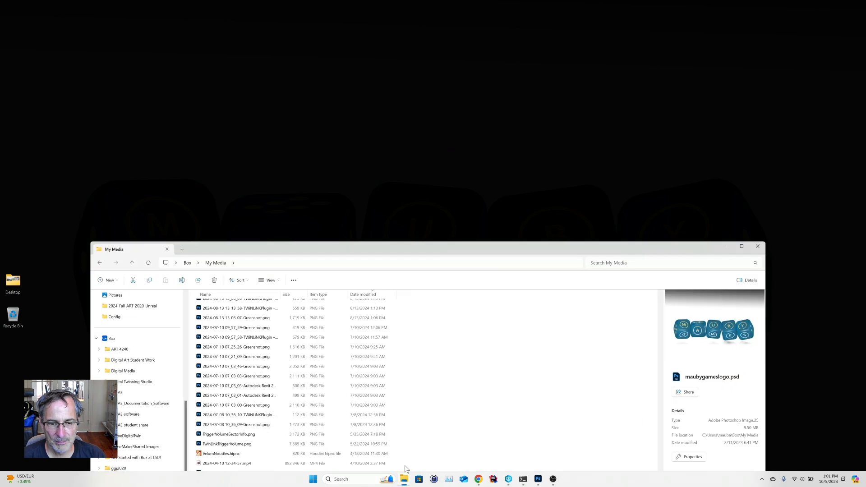
left_click_drag(271, 245, 303, 169)
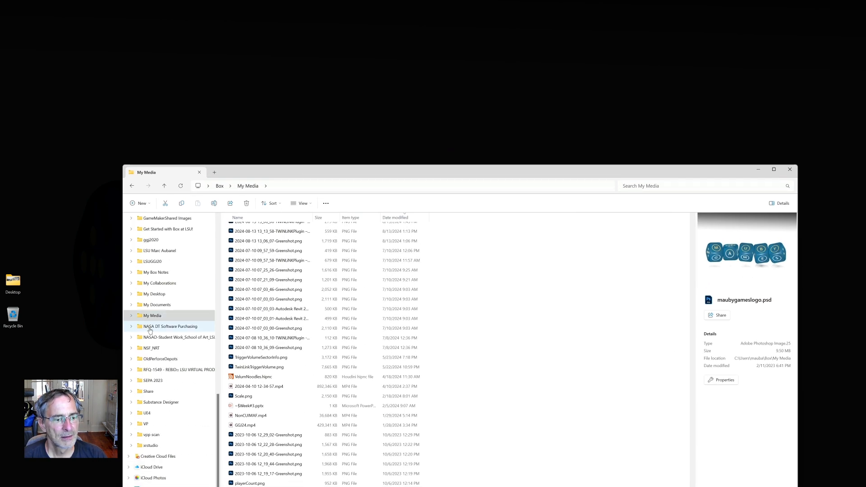
scroll(156, 349, "up", 10)
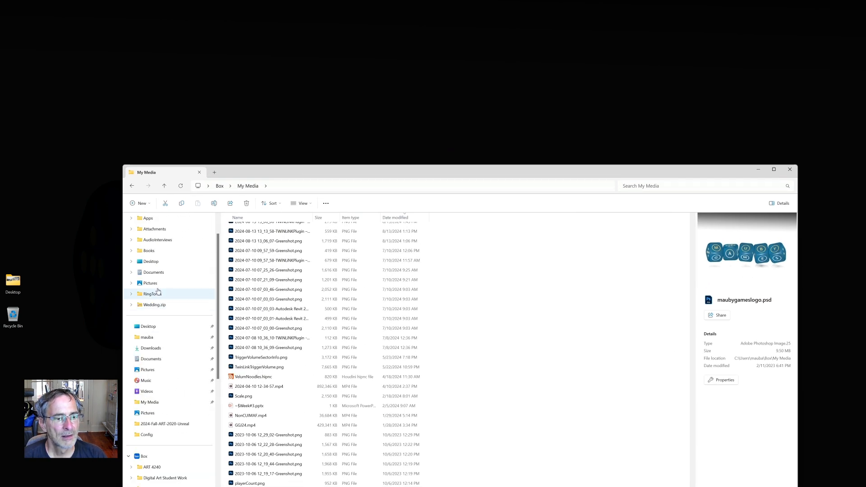
left_click(151, 347)
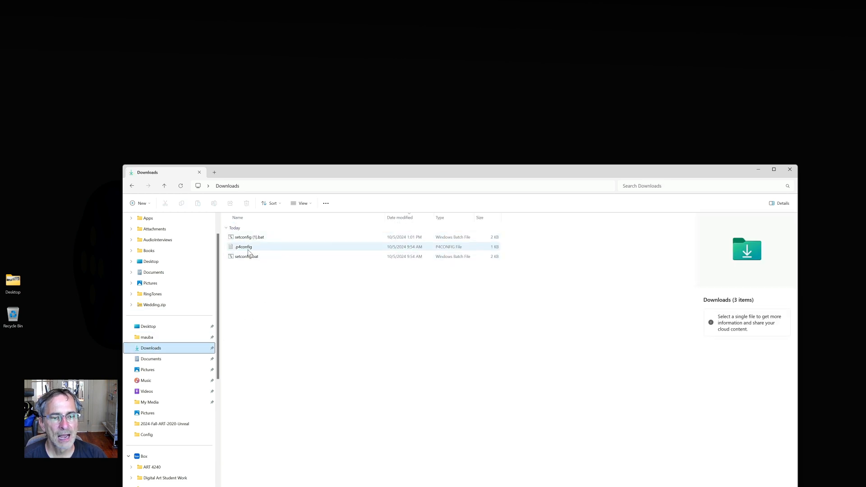
left_click(247, 248)
left_click(248, 255, "shift")
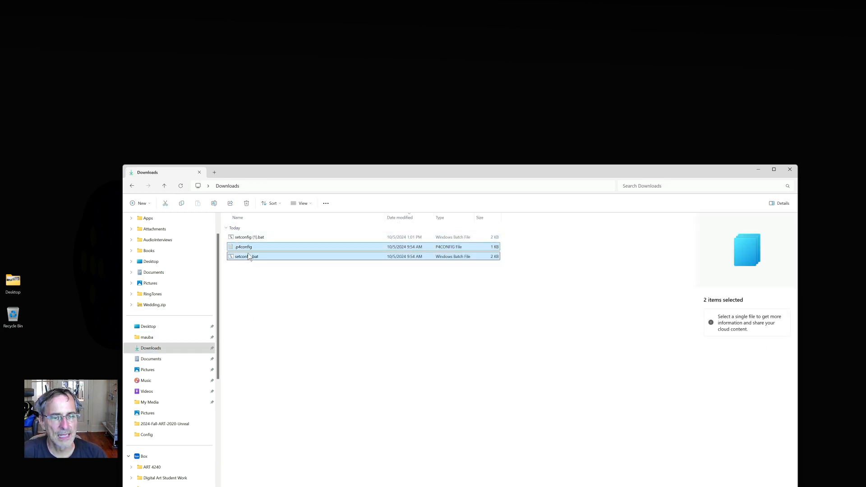
right_click(248, 256)
left_click(310, 261)
Step: Rename the downloaded file setconfig (1).bat to setconfig.bat
left_click(251, 236)
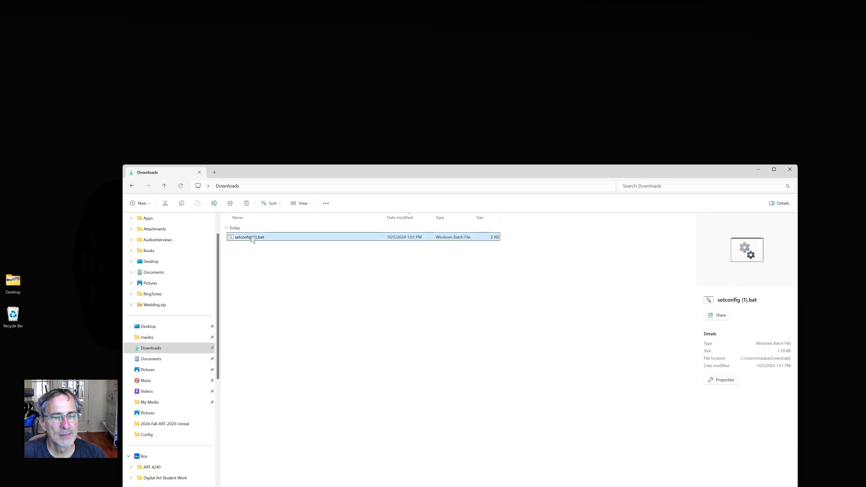
left_click(251, 237)
key("Right")
key("Delete")
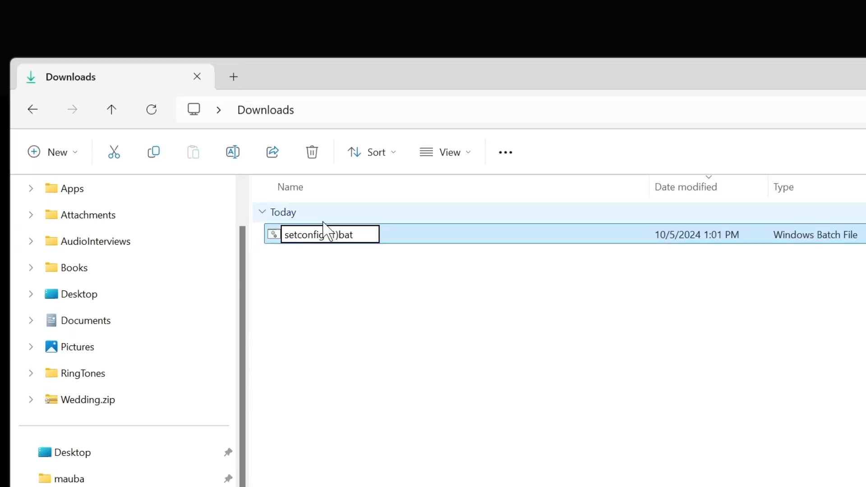
key("BackSpace")
key("BackSpace")
key("BackSpace")
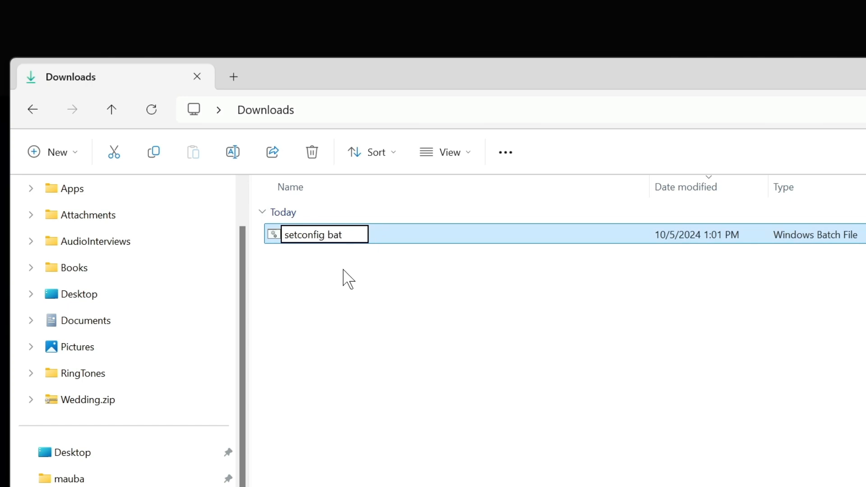
key("BackSpace")
type(".")
key("Return")
Step: Unblock setconfig.bat in its file properties and apply the change
right_click(288, 237)
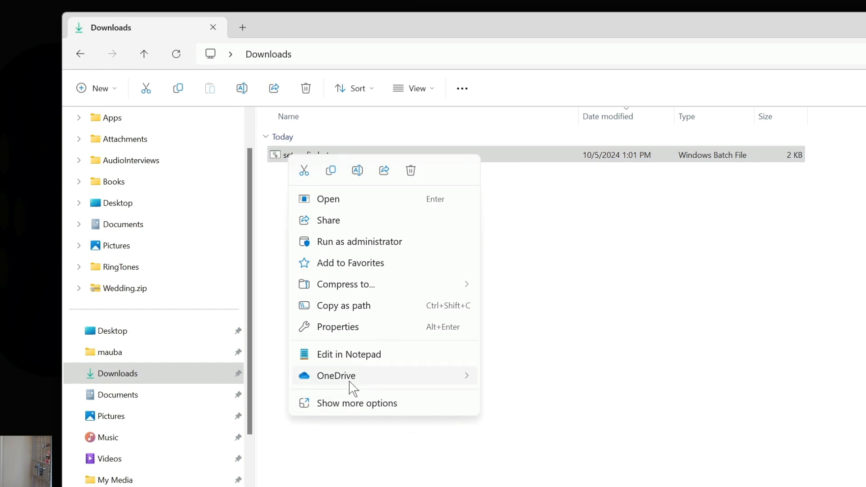
left_click(340, 332)
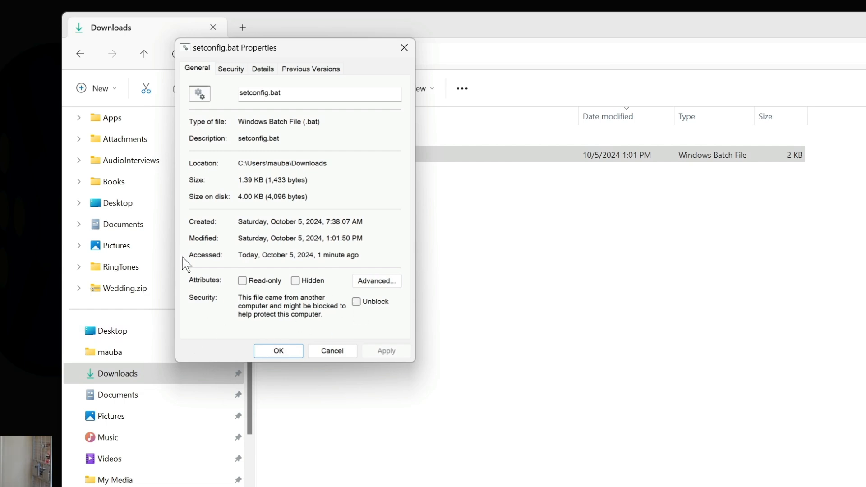
left_click(355, 301)
left_click(386, 352)
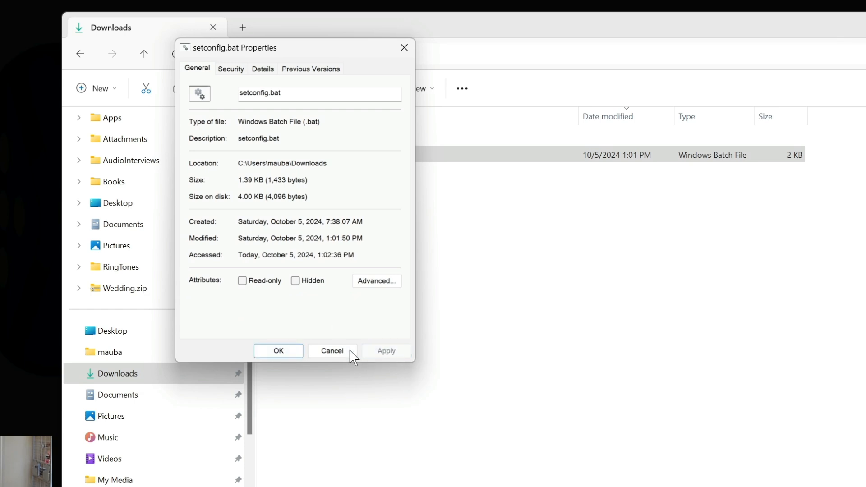
left_click(278, 351)
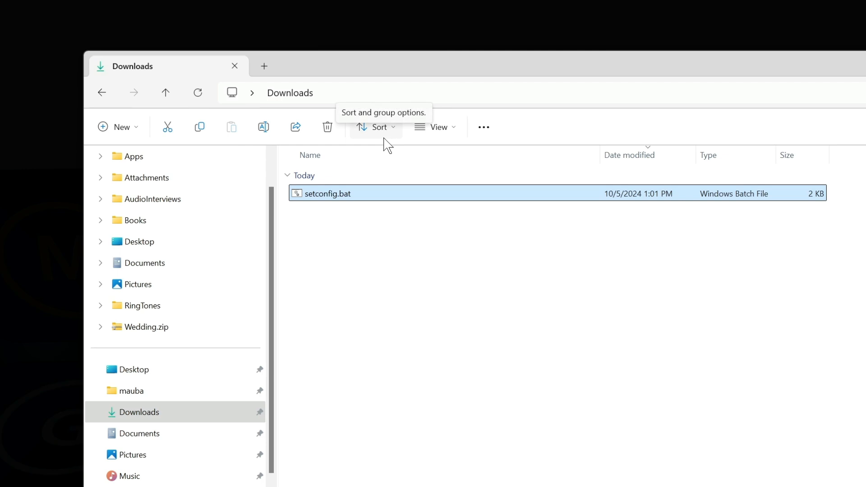
Step: Copy setconfig.bat from Downloads into the test folder on the Storage (D:) drive
key("ctrl+c")
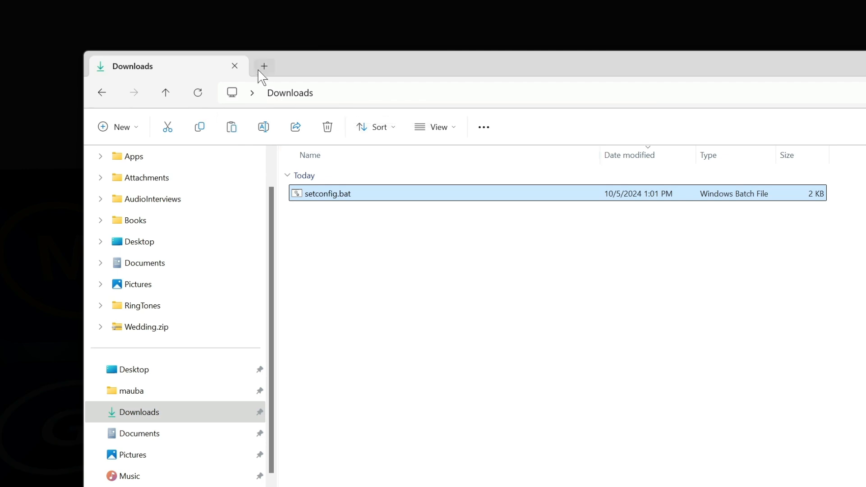
scroll(176, 316, "down", 10)
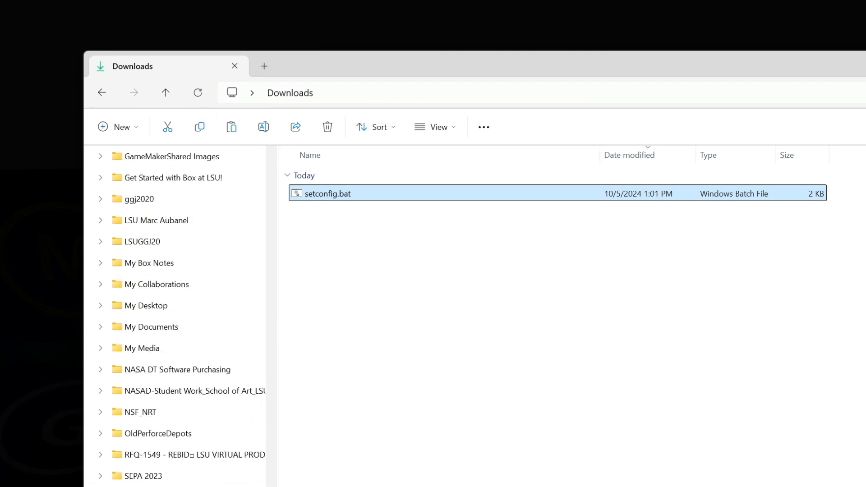
left_click(97, 469)
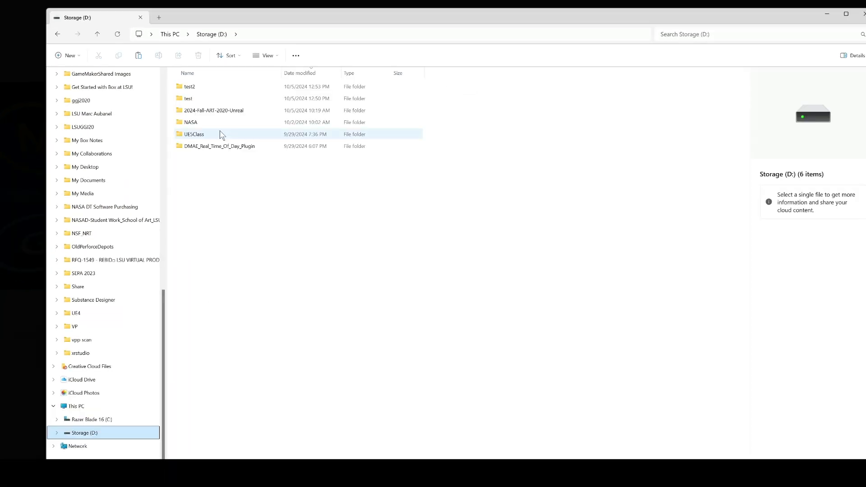
left_click(193, 100)
double_click(193, 99)
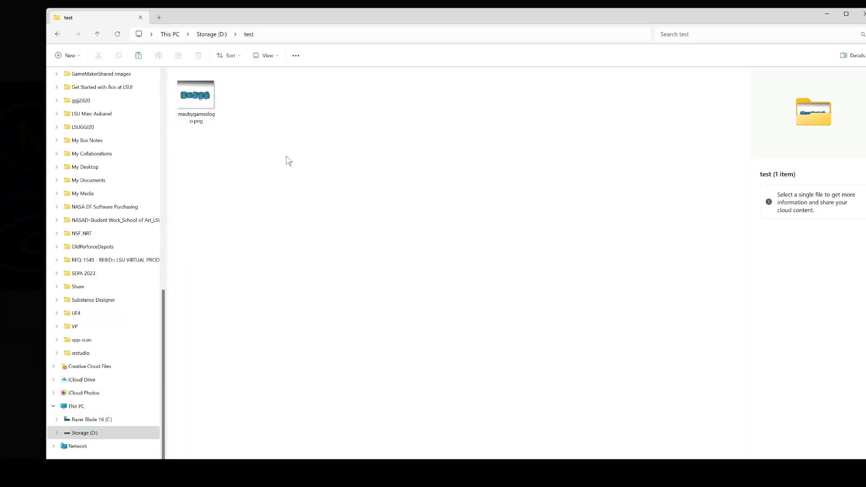
key("ctrl+v")
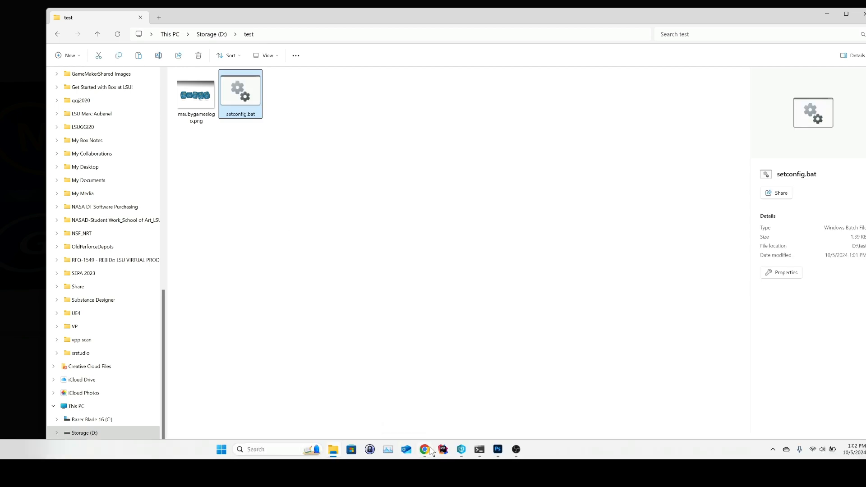
Step: Switch to Perforce P4V, make mauby_test_lpt the active workspace and show its local files
left_click(462, 450)
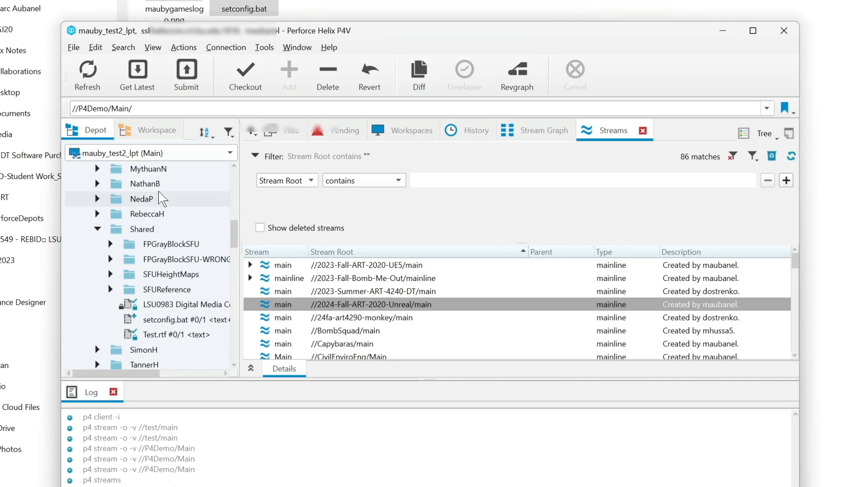
left_click(157, 150)
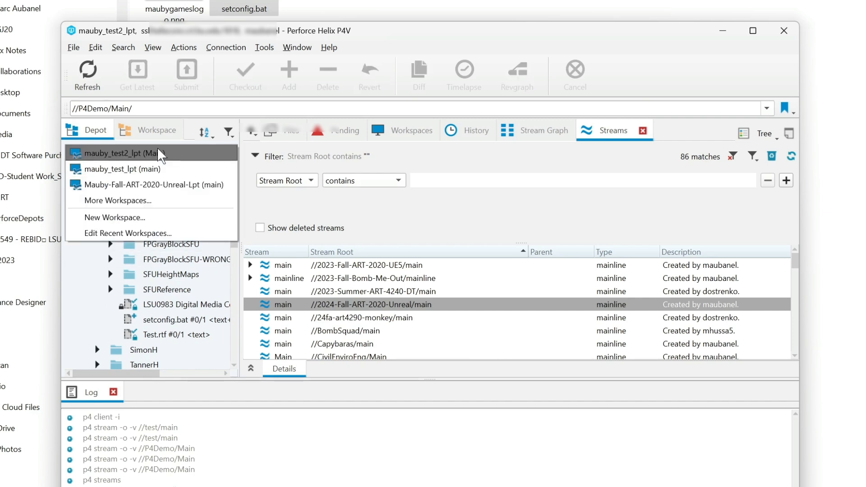
left_click(394, 151)
left_click(394, 132)
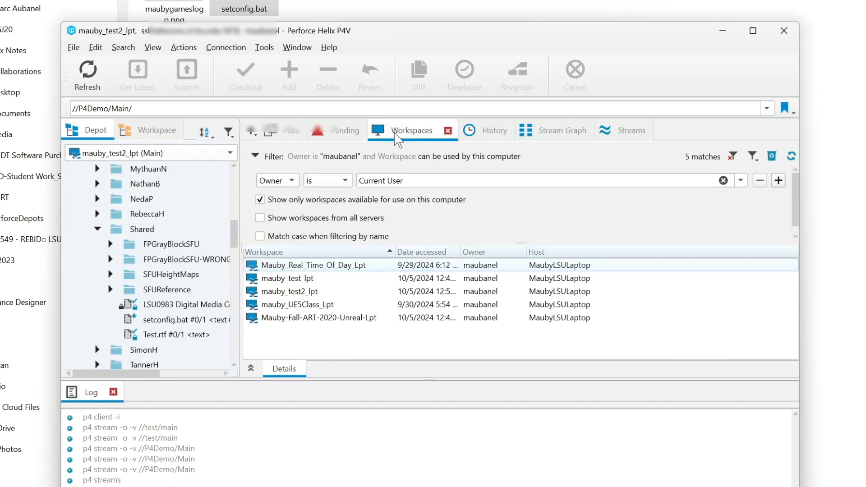
right_click(285, 282)
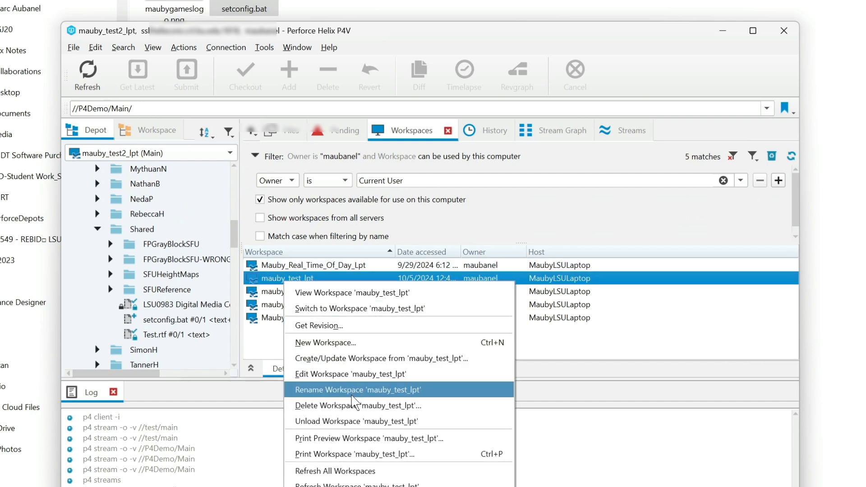
left_click(356, 308)
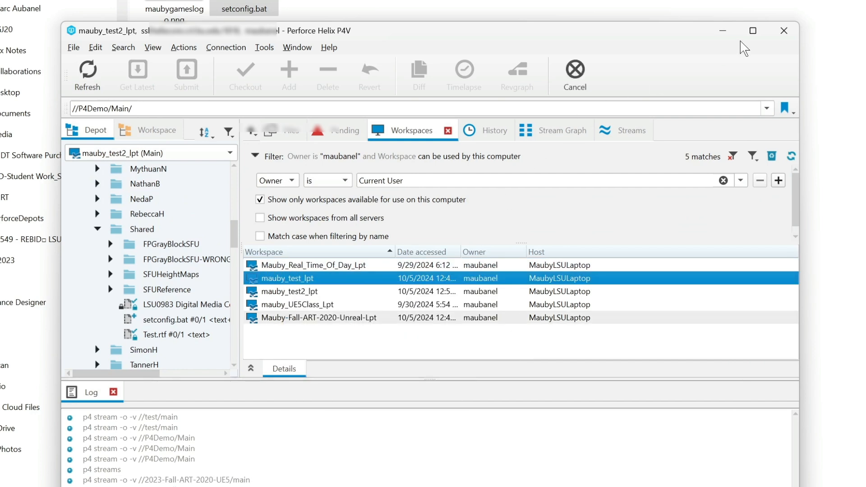
left_click(153, 131)
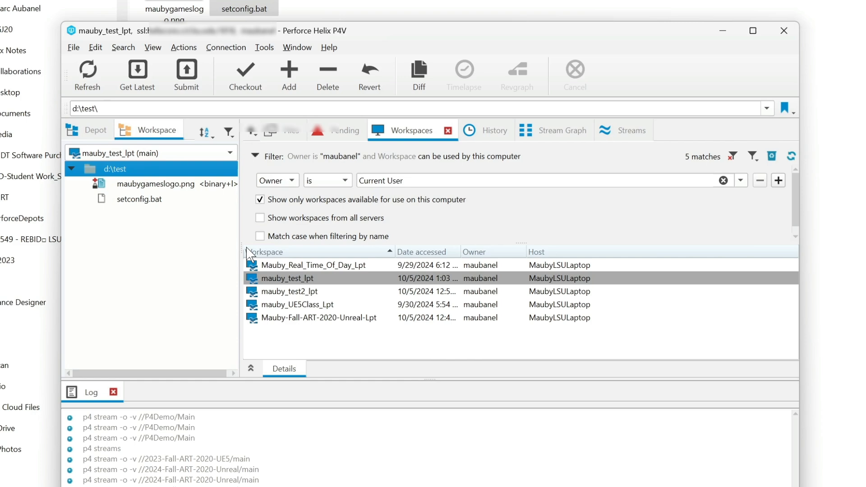
Step: Run setconfig.bat from the d:\test folder in the P4V workspace tree
left_click(135, 205)
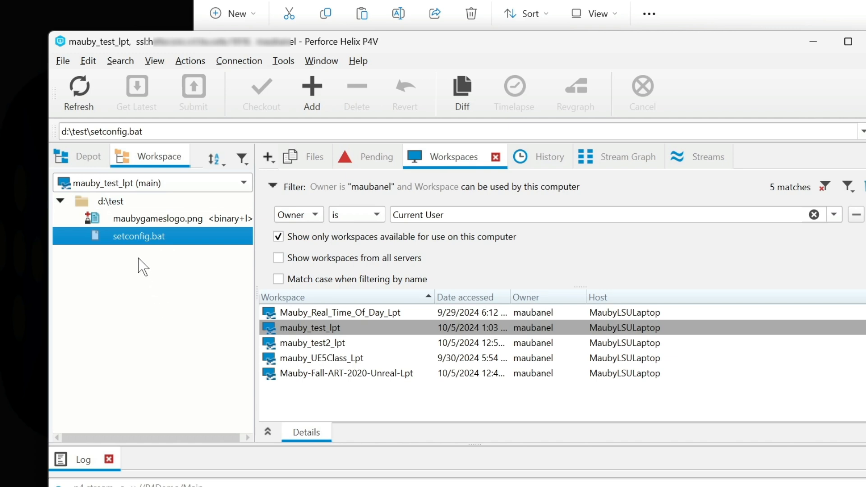
mouse_move(135, 242)
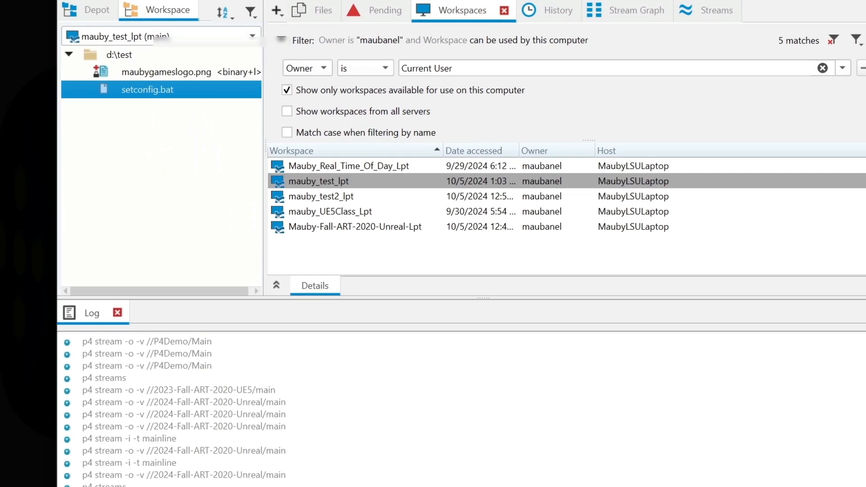
double_click(139, 93)
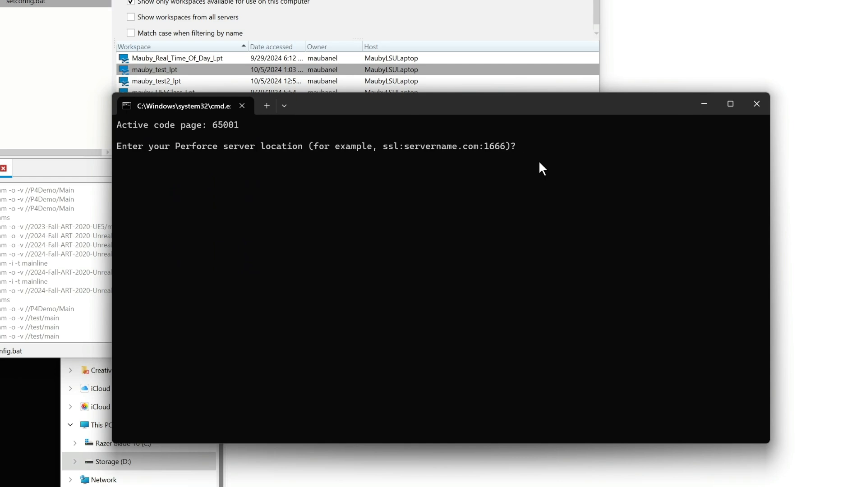
Step: Answer the script's prompts with the SSL Perforce server address on port 1818 and the P4V username
type("ssl:he")
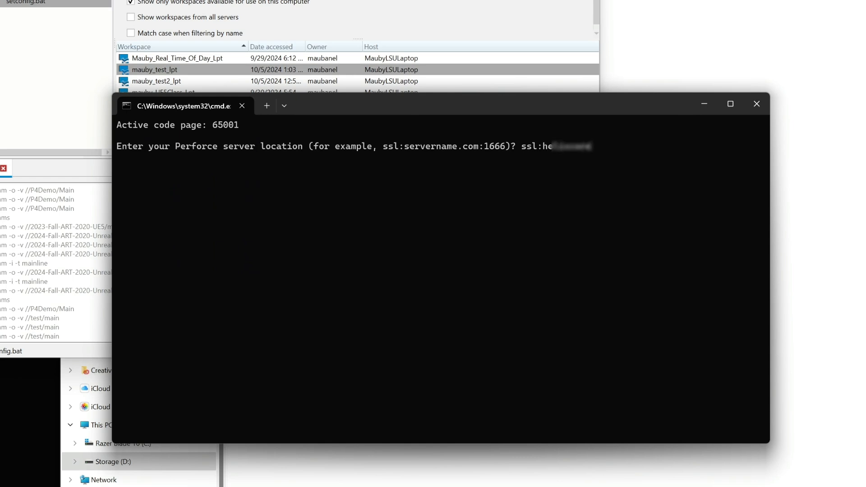
type(".edu:1818")
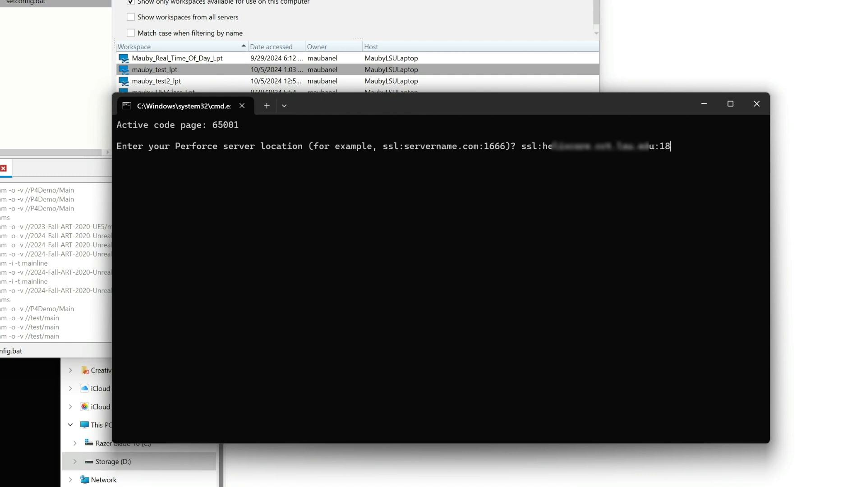
key("Return")
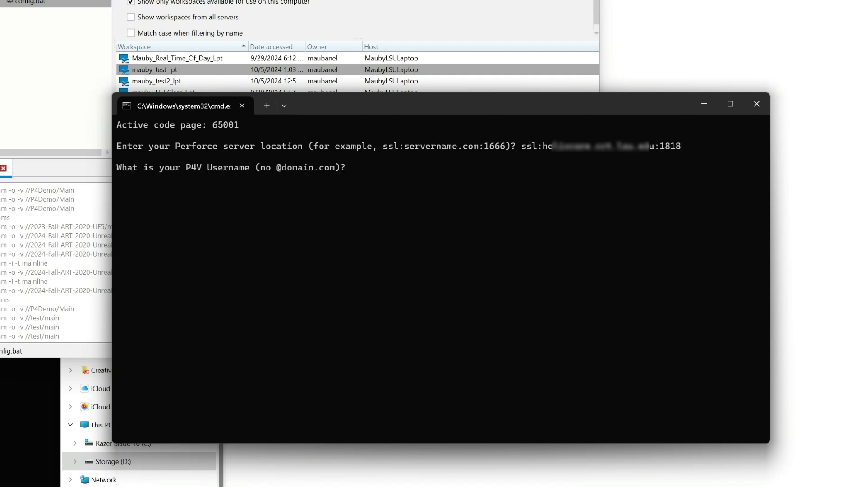
type("maubanel")
key("Return")
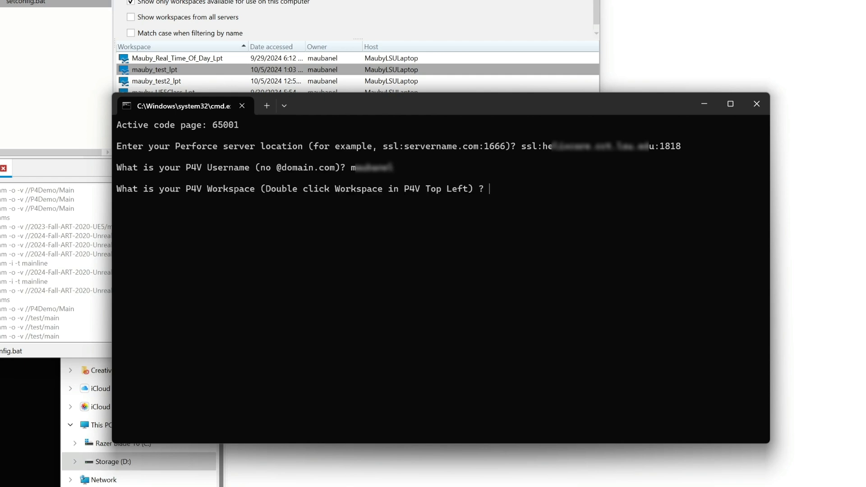
Step: Switch to P4V, open the mauby_test_lpt workspace details and copy the workspace name
left_click_drag(288, 0, 278, 0)
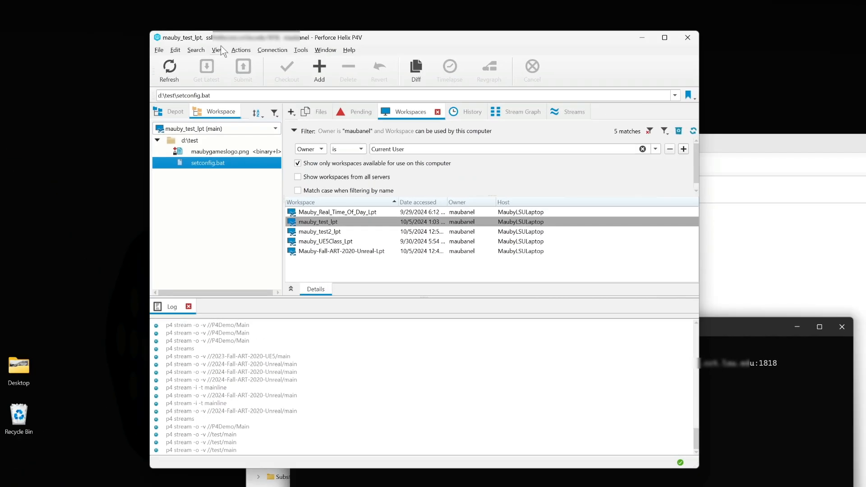
left_click(221, 49)
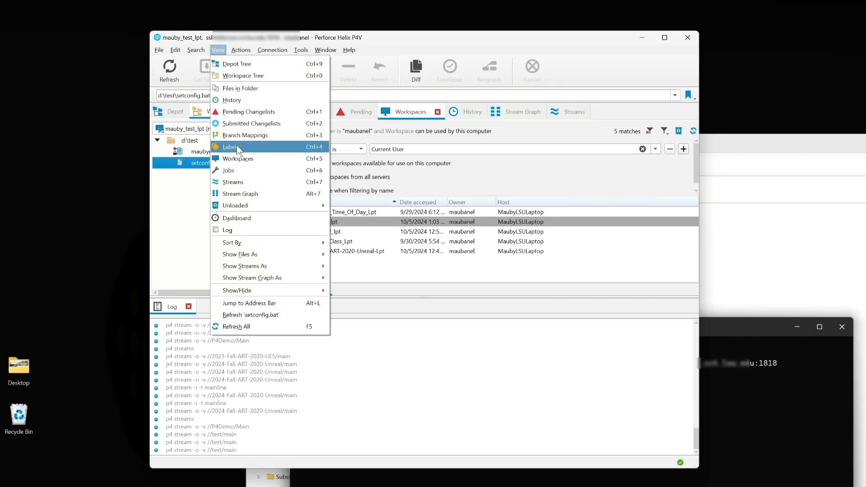
left_click(237, 159)
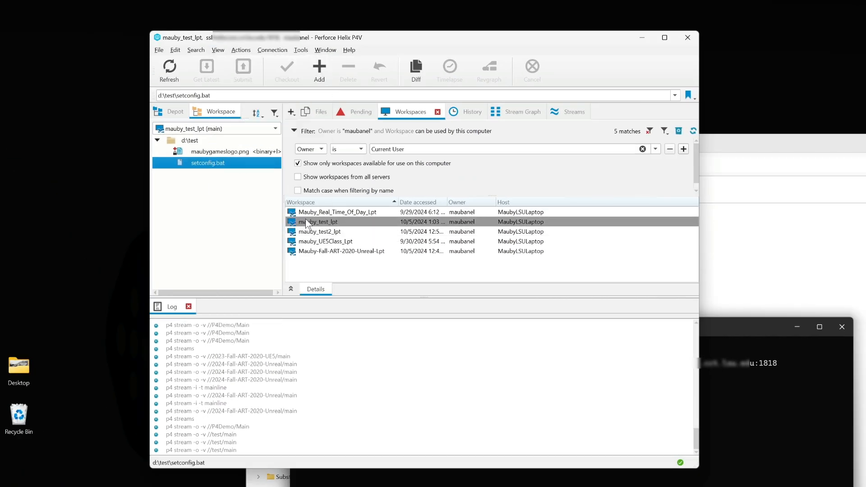
double_click(305, 221)
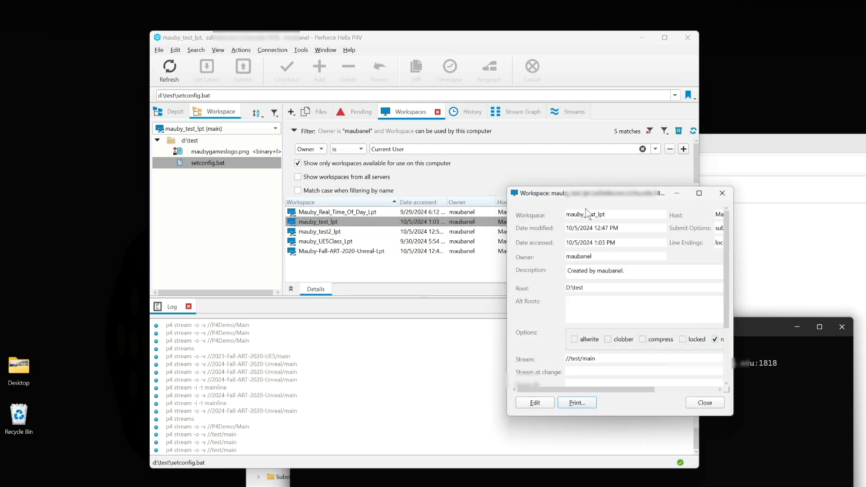
left_click_drag(613, 214, 481, 214)
key("ctrl+c")
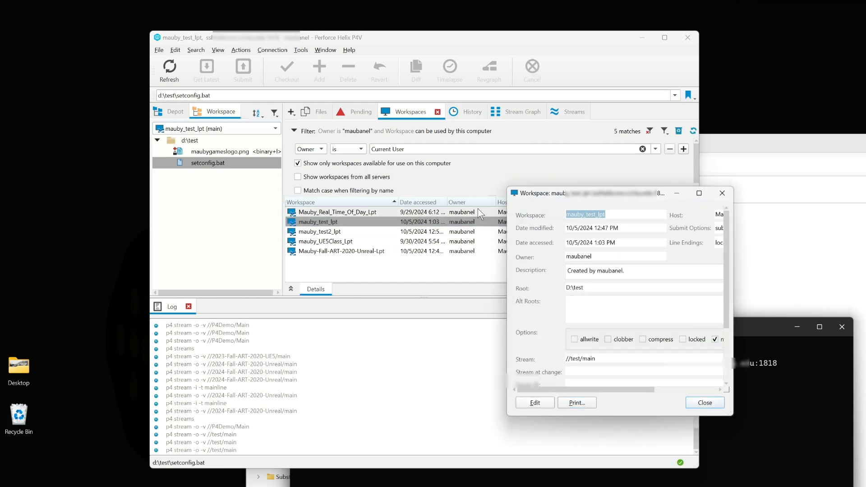
Step: Answer the script's workspace prompt with mauby_test_lpt and continue to the list of Perforce variables
left_click(534, 475)
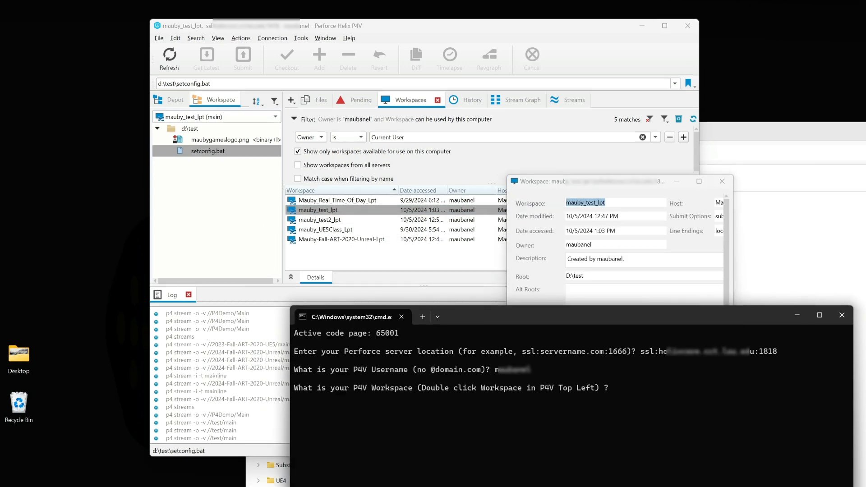
key("ctrl+v")
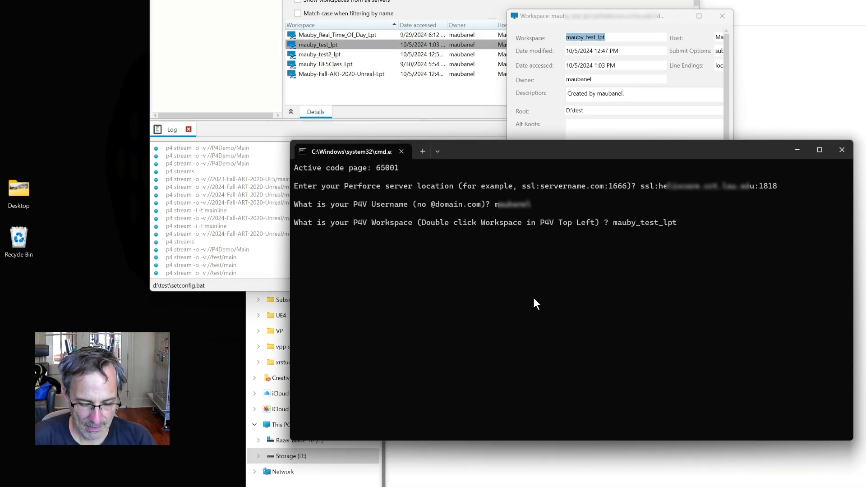
key("Return")
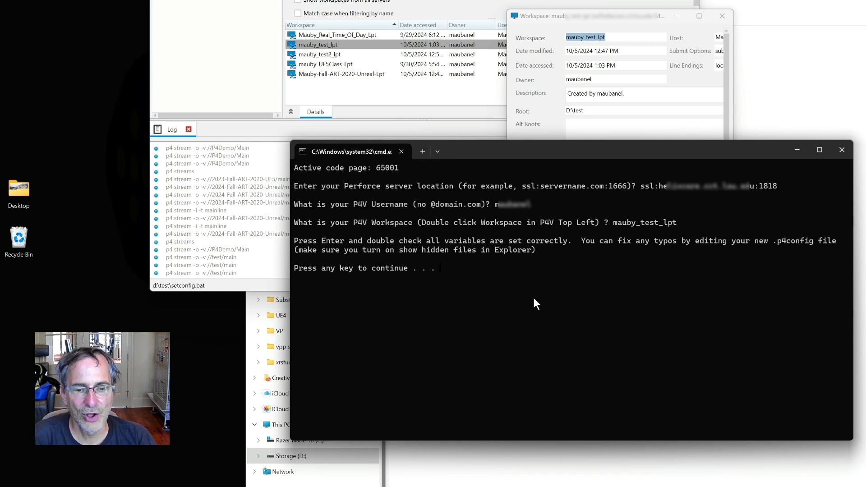
key("Return")
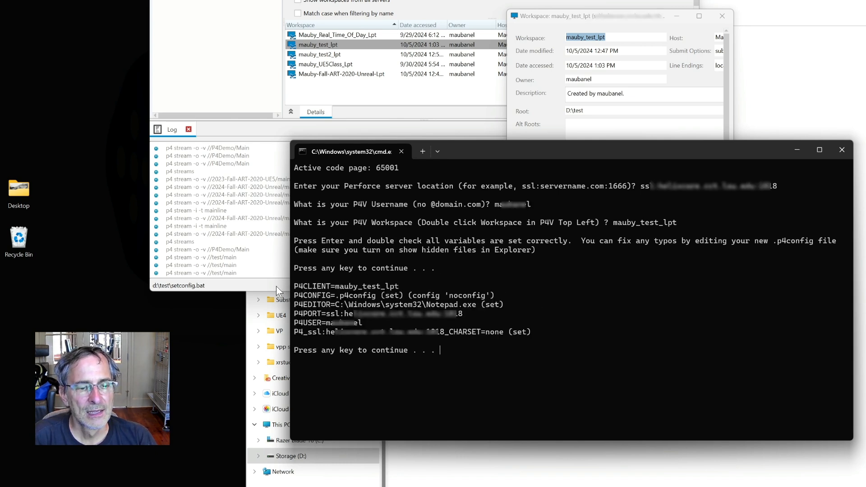
Step: Check the P4CLIENT, P4PORT and P4USER values in the script's output
left_click_drag(400, 288, 380, 289)
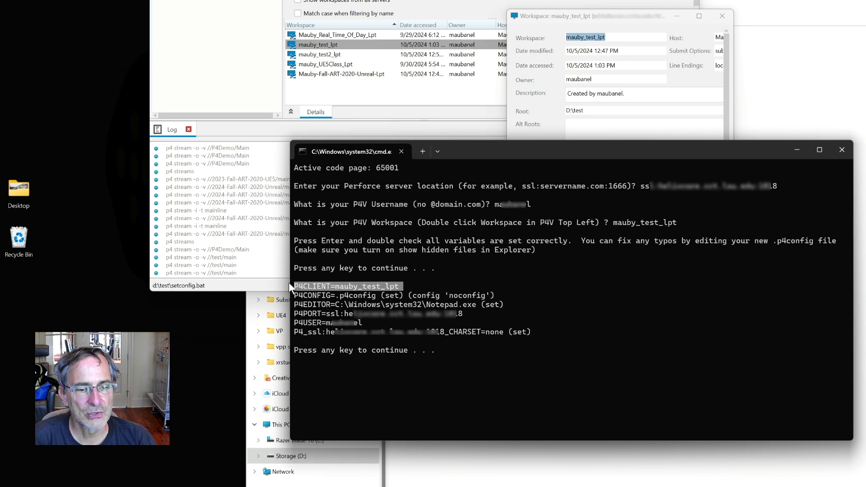
left_click(337, 288)
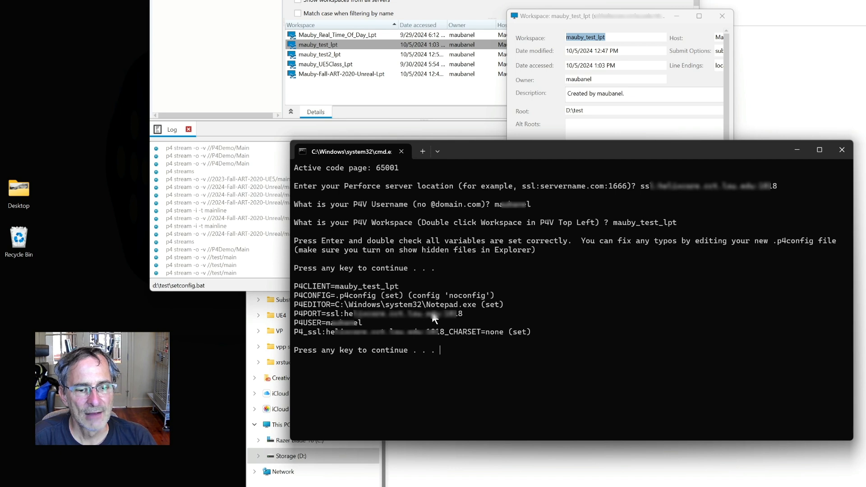
left_click_drag(473, 311, 340, 309)
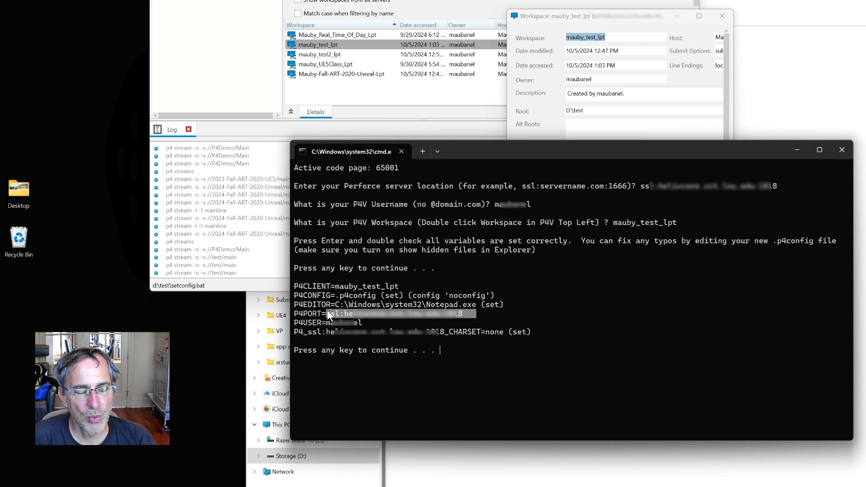
left_click(422, 315)
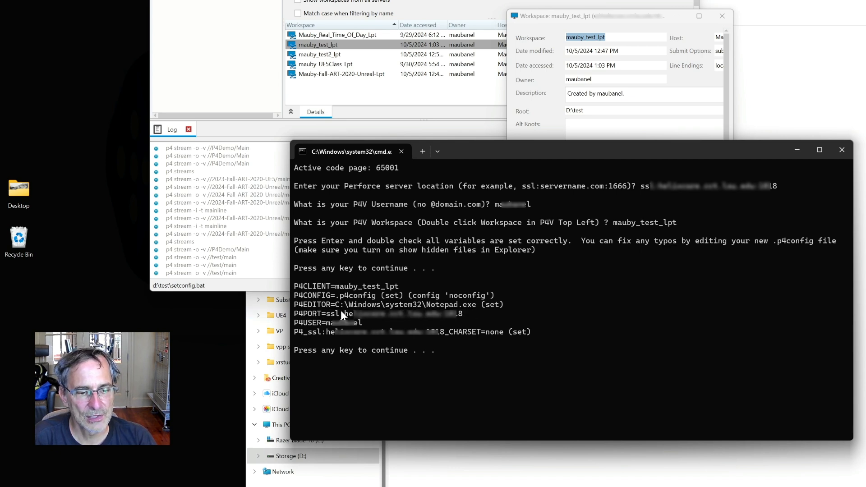
left_click_drag(346, 321, 326, 320)
left_click(325, 319)
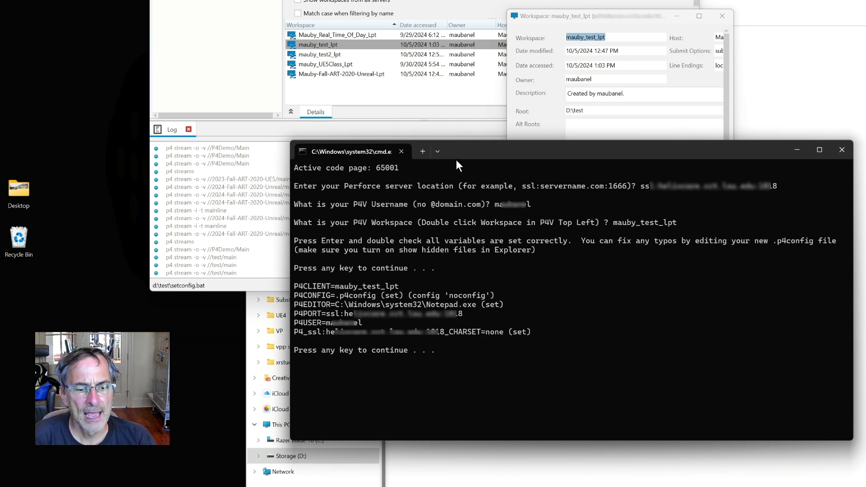
Step: Finish the setconfig.bat script and refresh the workspace tree in P4V
key("Return")
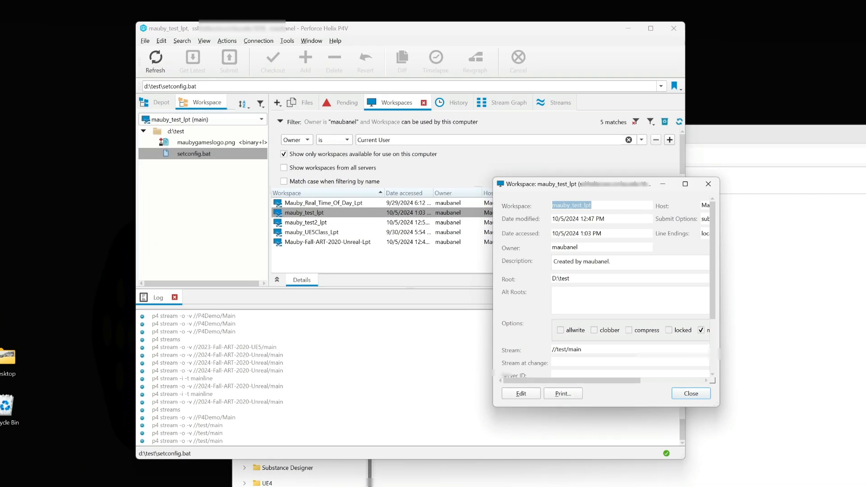
right_click(205, 156)
left_click(155, 62)
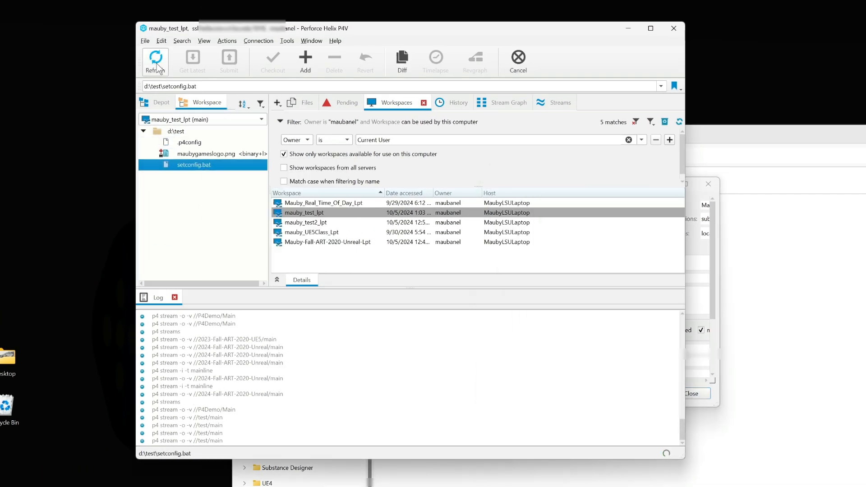
Step: Open the .p4config file from d:\test, review its variables and close it
left_click(196, 144)
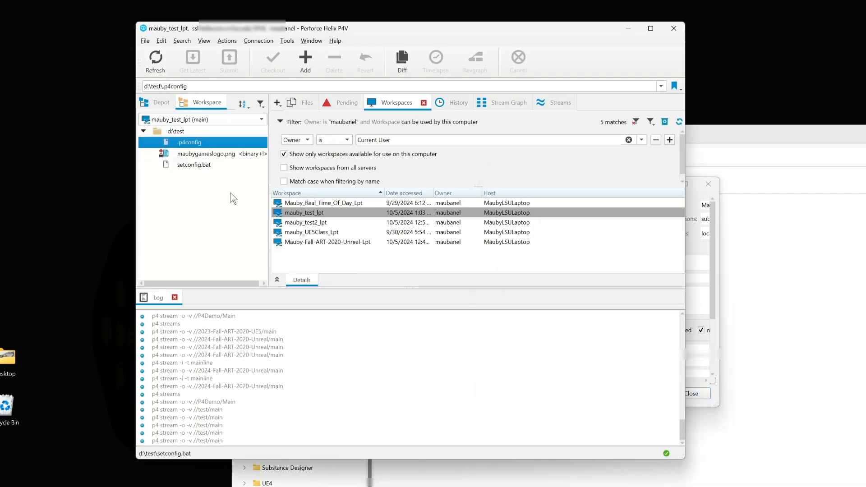
double_click(191, 143)
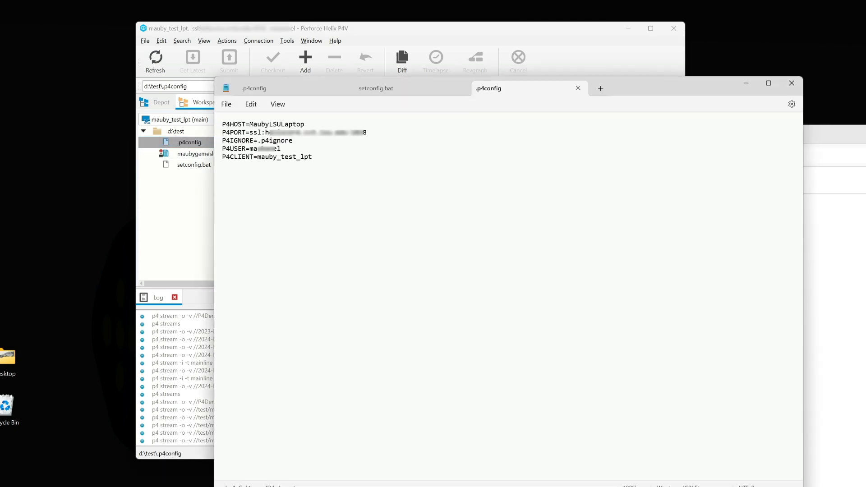
mouse_move(330, 158)
left_mouse_down()
mouse_move(223, 100)
mouse_move(335, 174)
left_mouse_up()
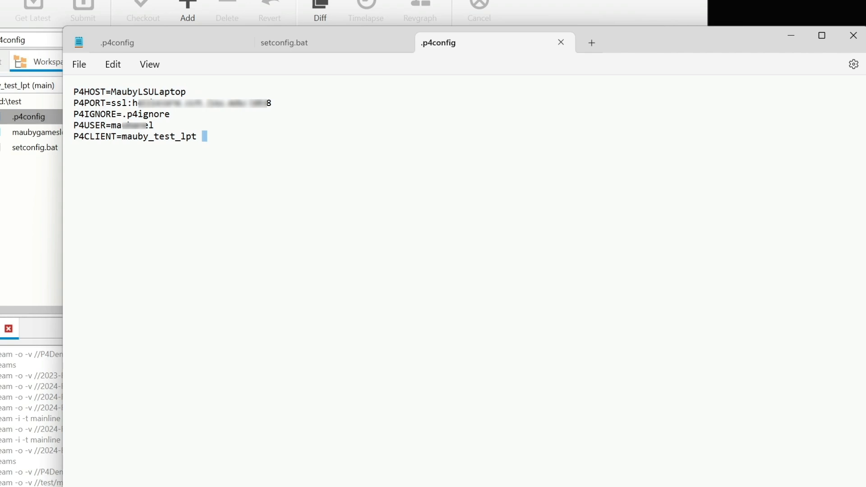
left_click(74, 148)
left_click(852, 35)
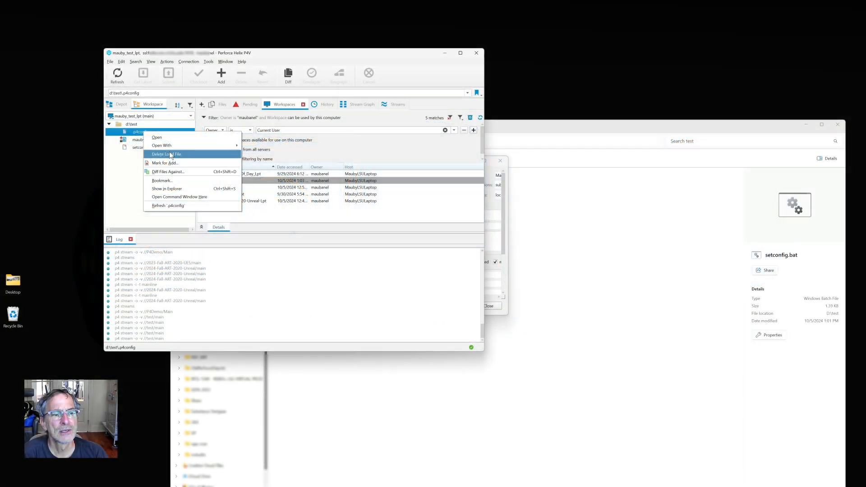
Step: Delete the local .p4config file from the d:\test folder in P4V
left_click(171, 154)
left_click(317, 212)
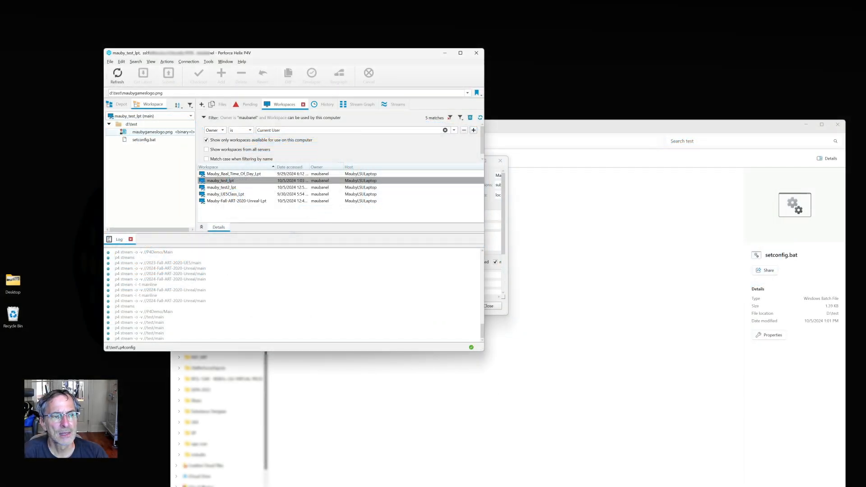
Step: Switch to the Command Prompt opened at D:\test2, change to D:\test and list the folder's contents
mouse_move(522, 480)
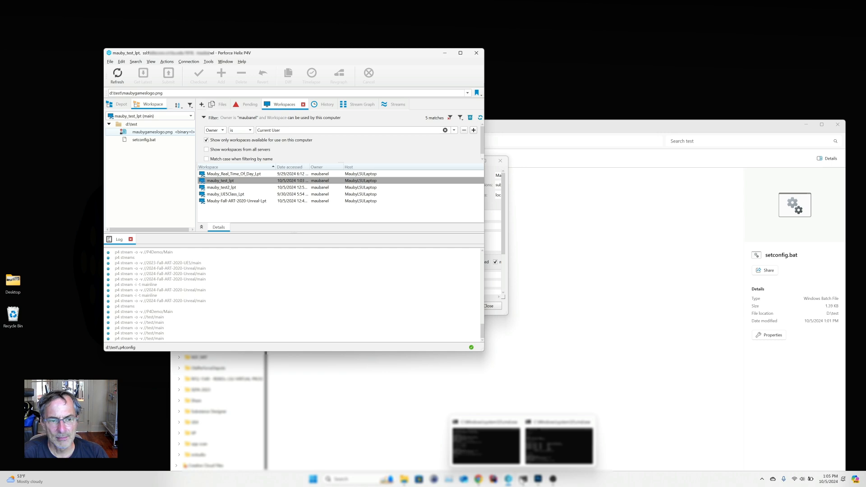
left_click(548, 455)
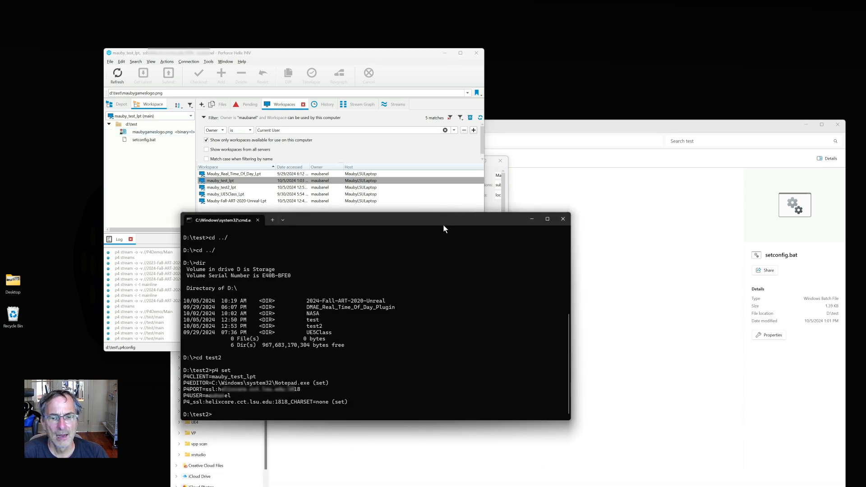
type("cd .")
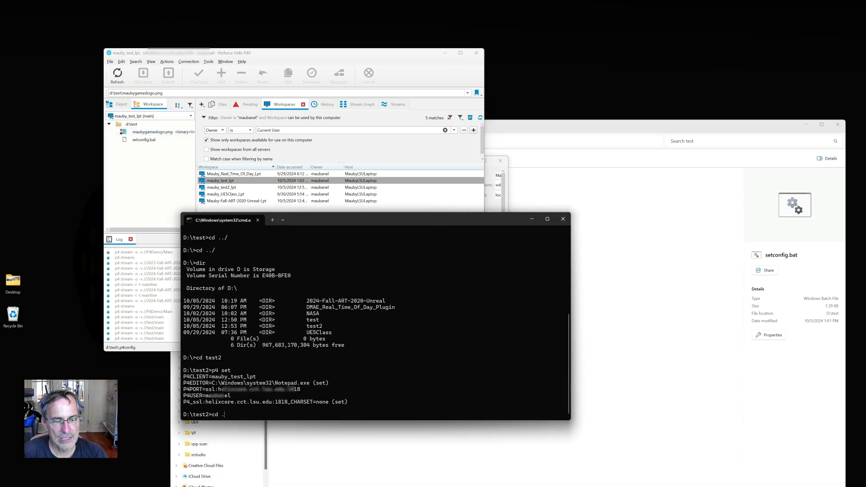
type("./.")
key("Return")
type("cd ")
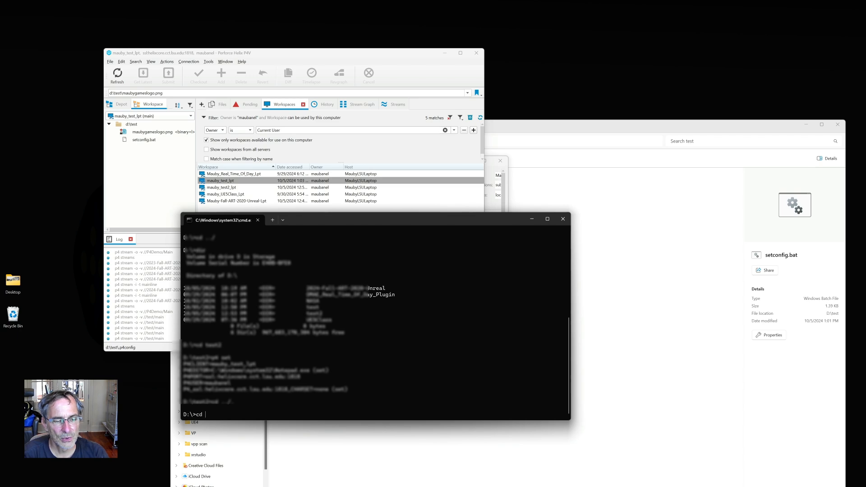
type("test")
key("Return")
type("dir")
key("Return")
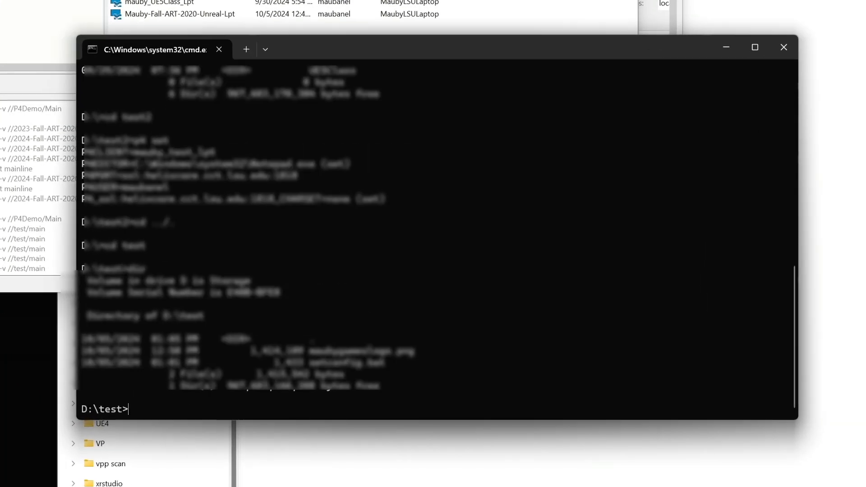
Step: Run p4 set in D:\test and check the P4CONFIG entry
type("p4 set")
key("Return")
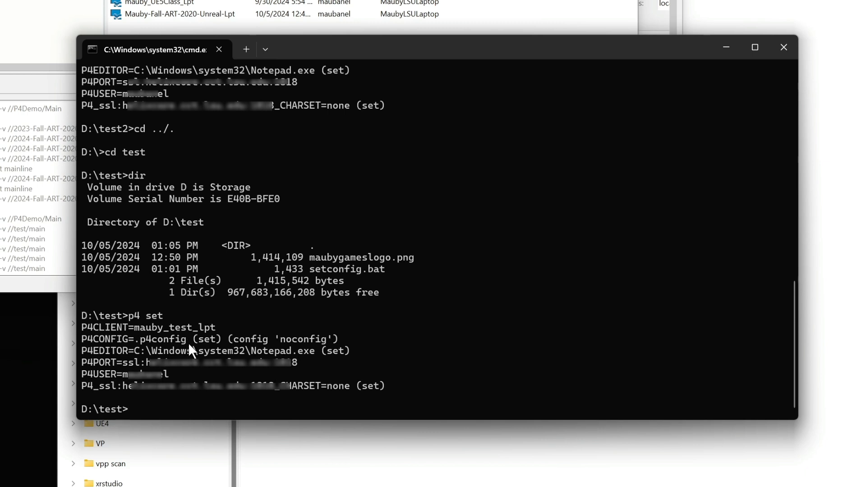
left_click_drag(387, 340, 51, 337)
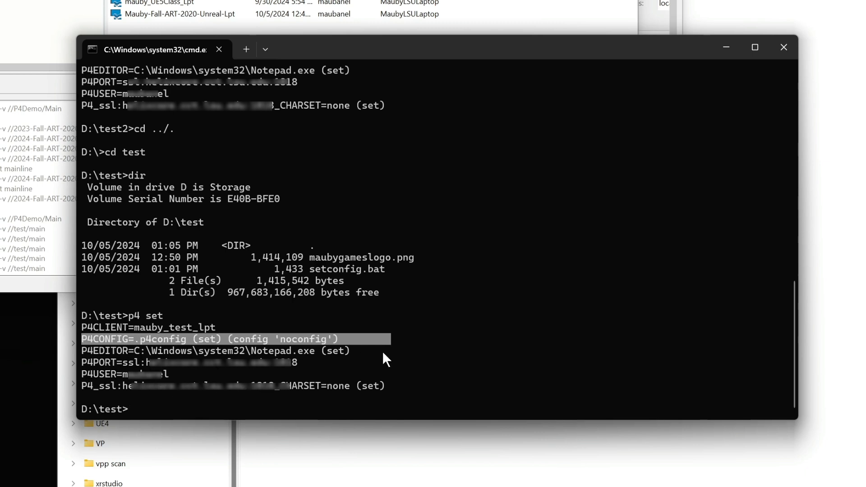
Step: Clear the P4CONFIG variable by running p4 set P4CONFIG= with no value
type("p")
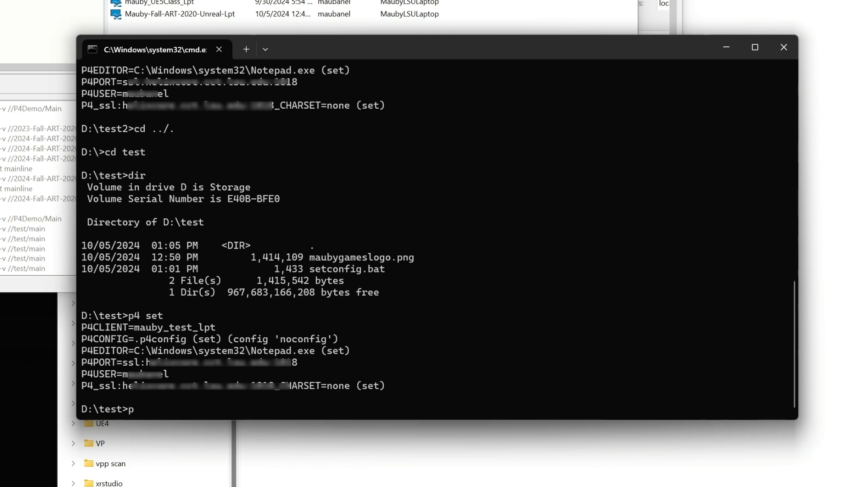
type("4 p4")
key("BackSpace")
key("BackSpace")
key("BackSpace")
type("set P4CONFIG=")
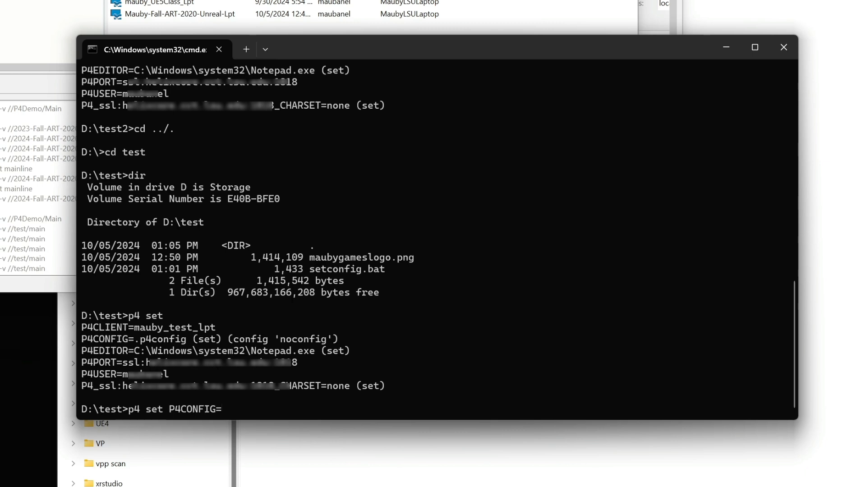
key("Return")
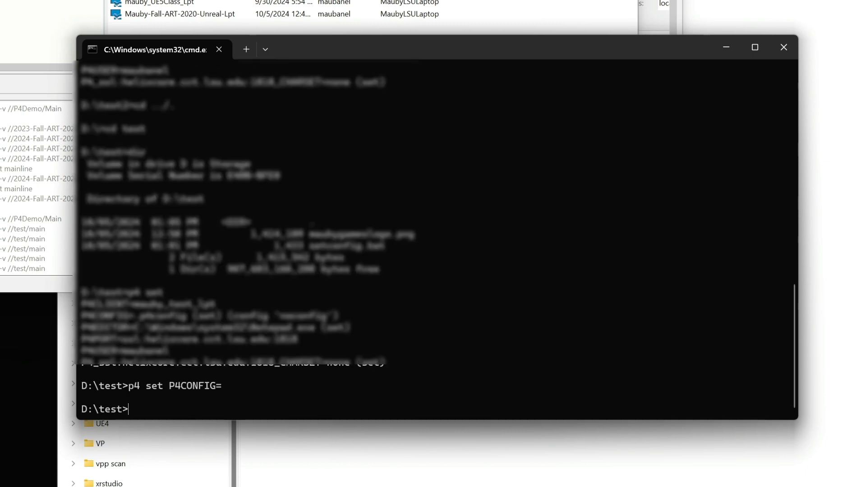
Step: Run p4 set again and check the P4CLIENT and P4USER values
type("p4 set")
key("Return")
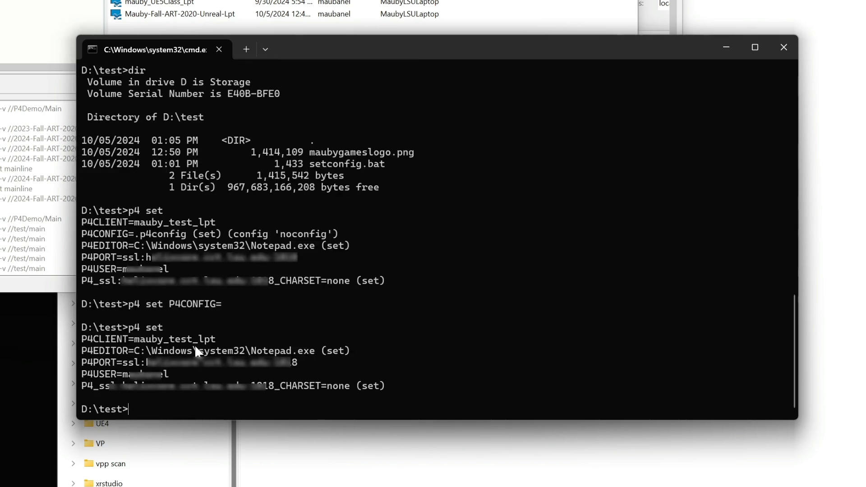
left_click_drag(217, 337, 142, 340)
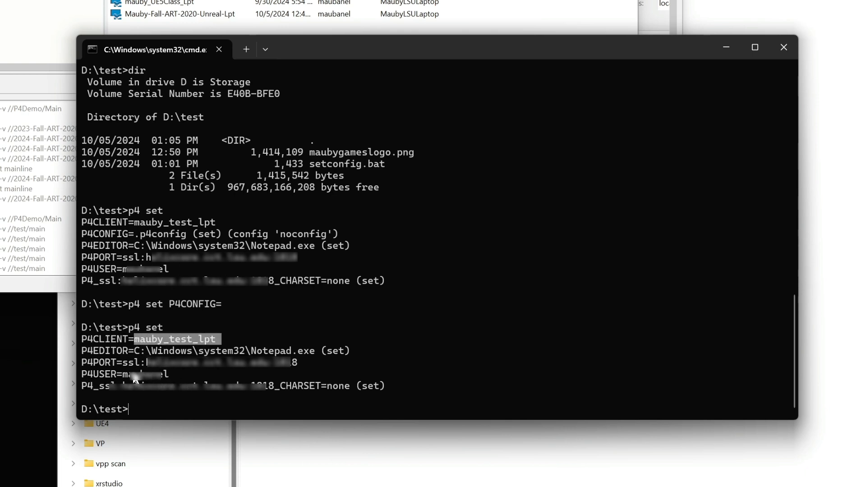
left_click_drag(175, 375, 125, 372)
left_click(260, 372)
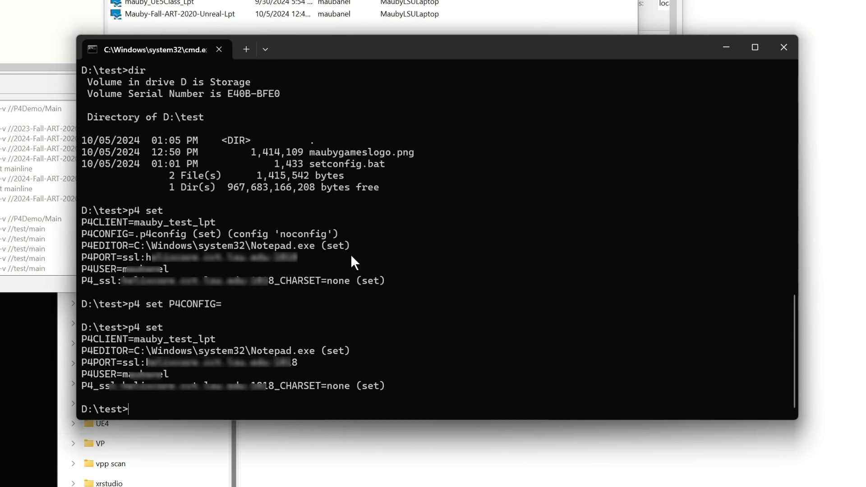
Step: Change the Command Prompt's directory from D:\test to D:\test2
type("cd ../")
key("Return")
type("cd test")
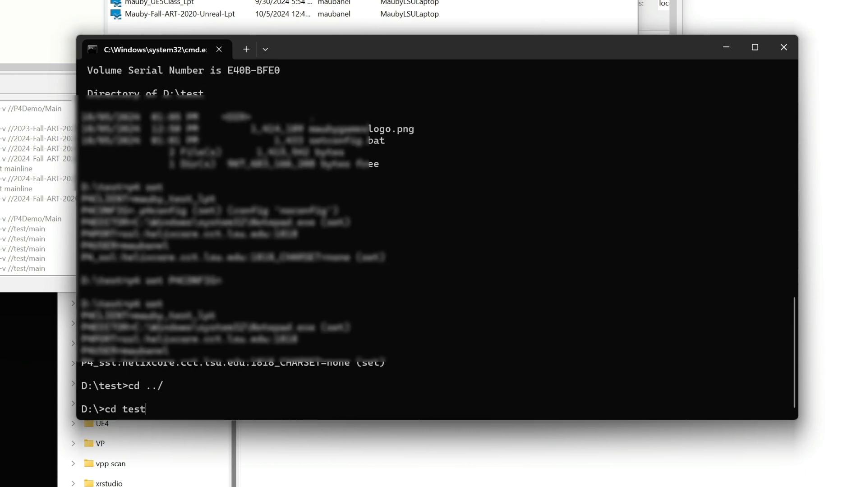
type("2")
key("Return")
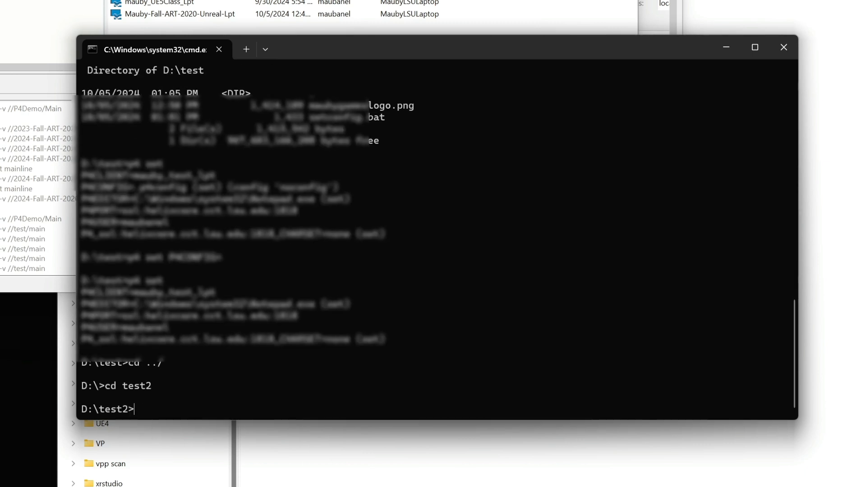
Step: Run p4 set in D:\test2 and check the workspace name given for P4CLIENT
type("p4 set")
key("Return")
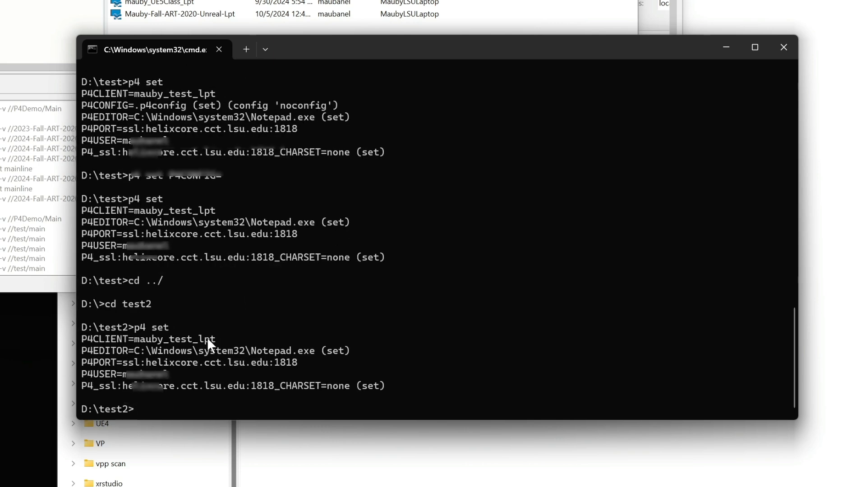
left_click_drag(126, 339, 134, 340)
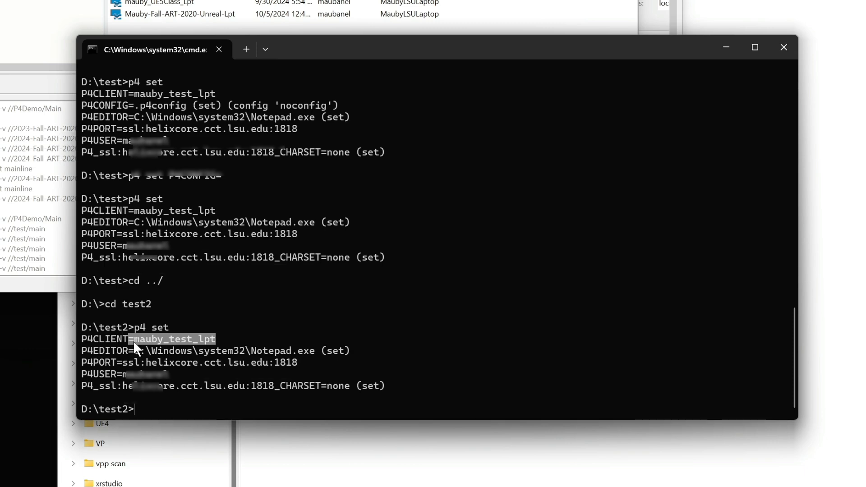
left_click_drag(327, 45, 333, 58)
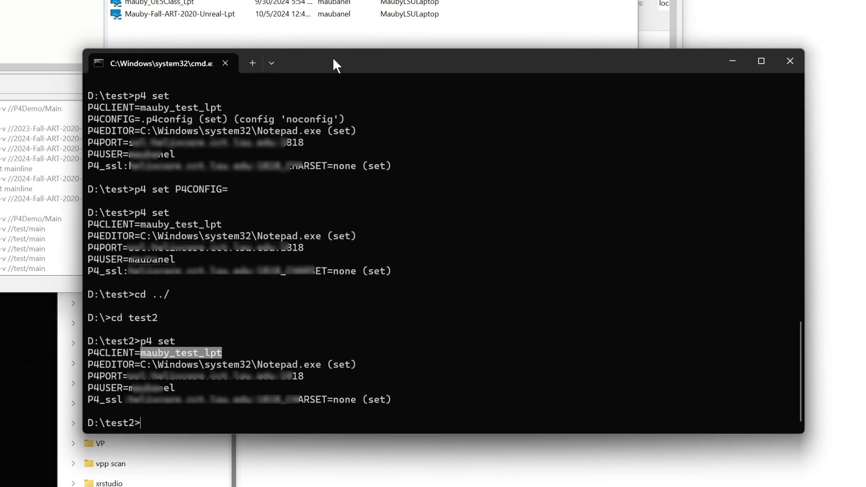
Step: Switch to P4V and make mauby_test2_lpt the active workspace
left_click(294, 29)
left_click(127, 141)
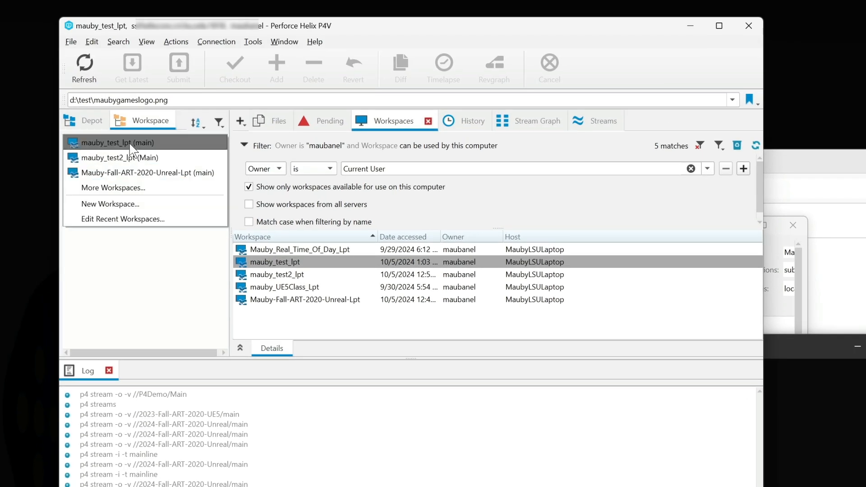
left_click(129, 155)
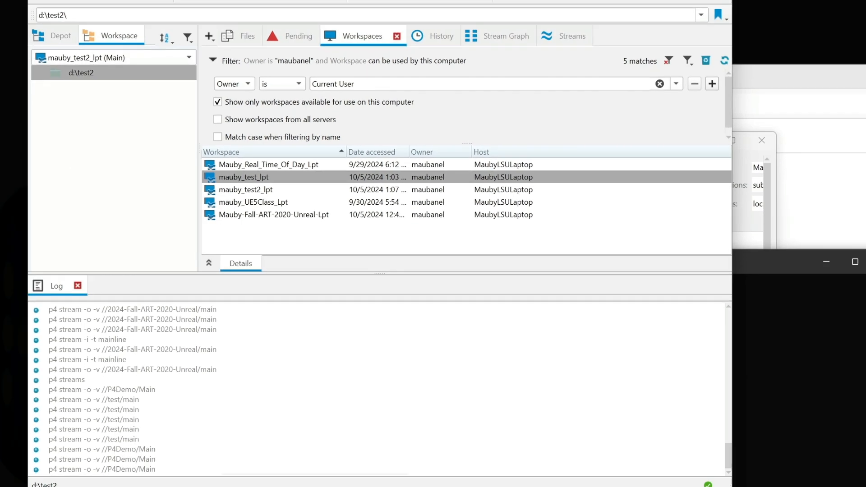
Step: Compare the P4CLIENT value in the Command Prompt with the active workspace in P4V
left_click(203, 353)
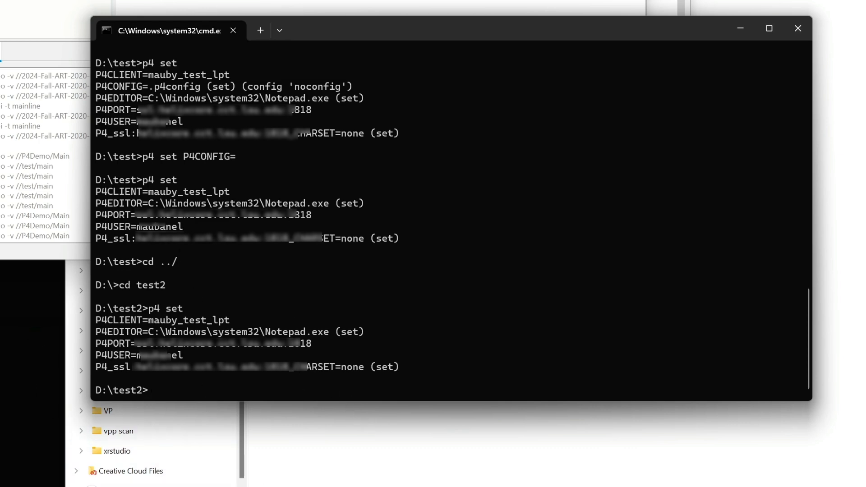
left_click_drag(193, 0, 182, 0)
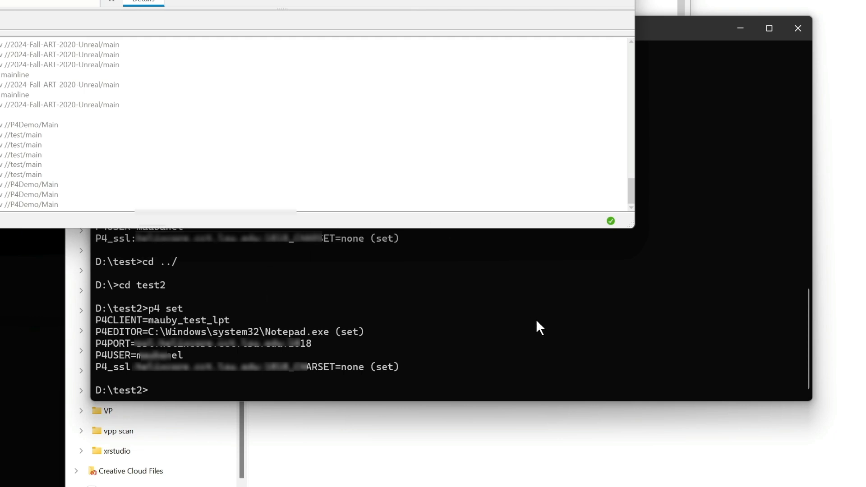
left_click(337, 375)
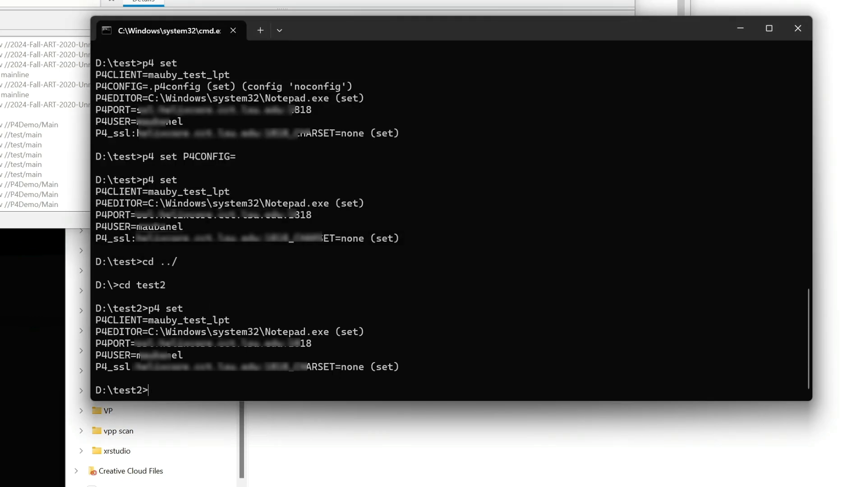
left_click_drag(315, 1, 253, 0)
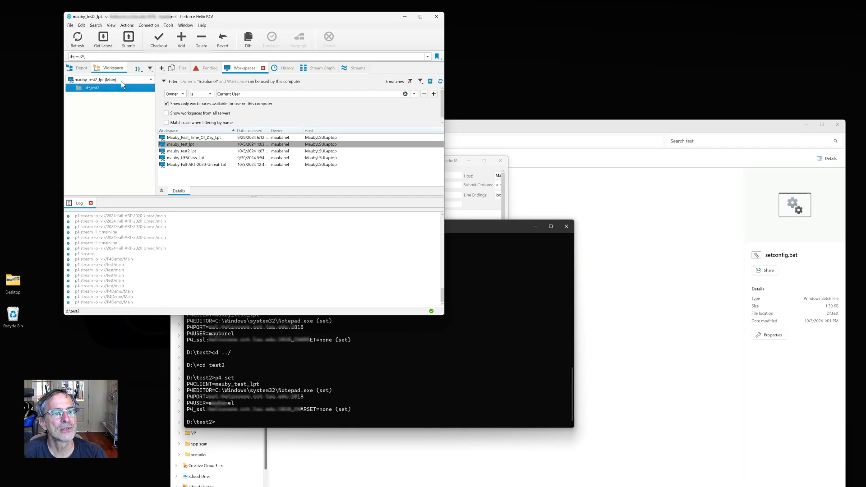
Step: Make mauby_test_lpt the active P4V workspace again and run its setconfig.bat, closing the old Command Prompt
left_click(121, 81)
left_click(121, 87)
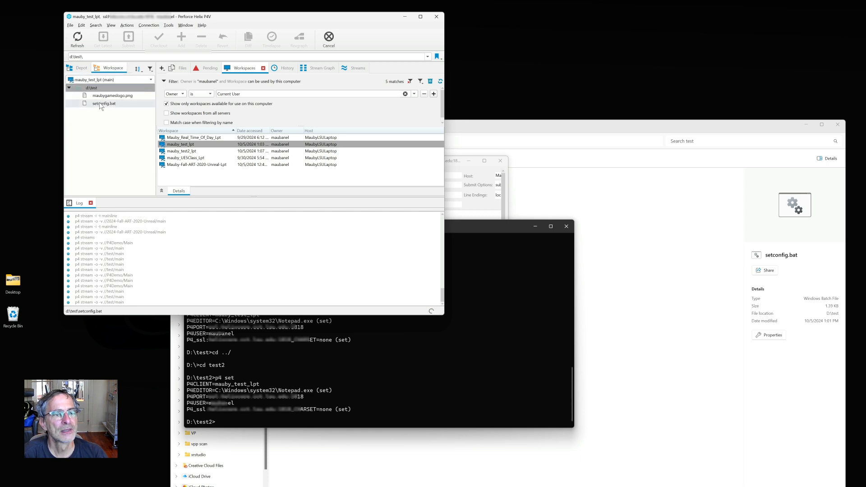
double_click(101, 103)
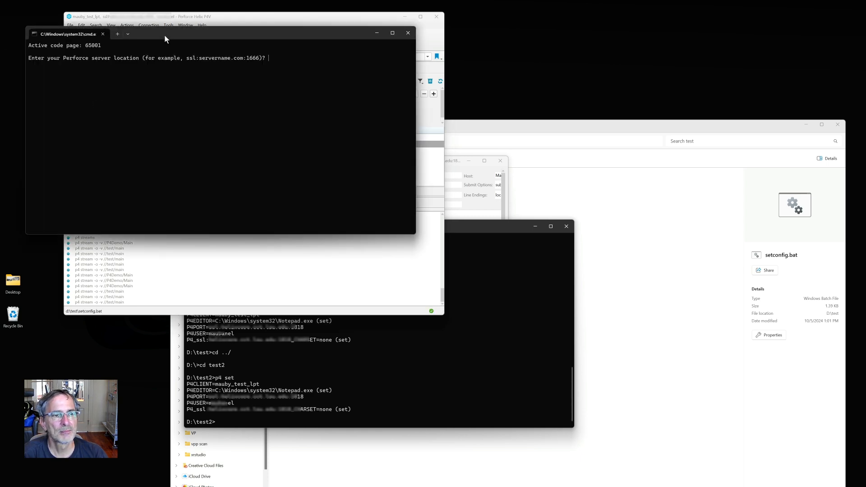
left_click_drag(164, 35, 330, 245)
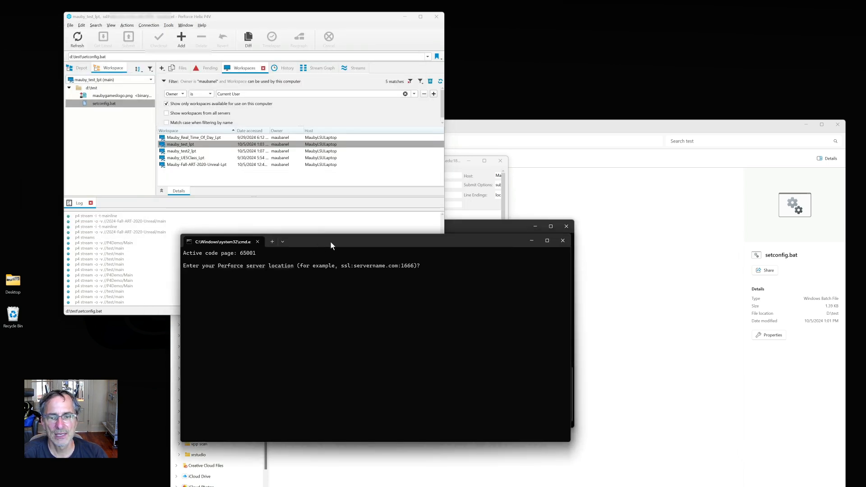
left_click(569, 226)
left_click_drag(414, 240, 449, 241)
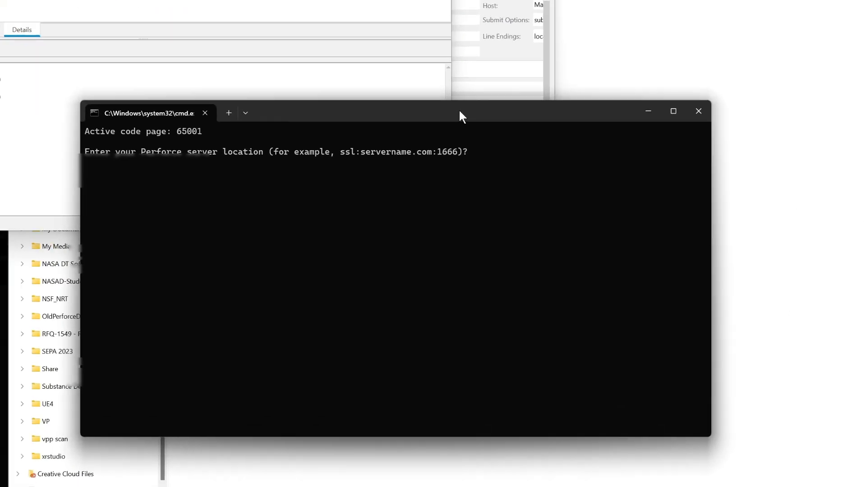
Step: Answer the setconfig.bat prompts with server location ssl:helixcore.cct.lsu.edu:1818 and the P4V username
type("ssl:")
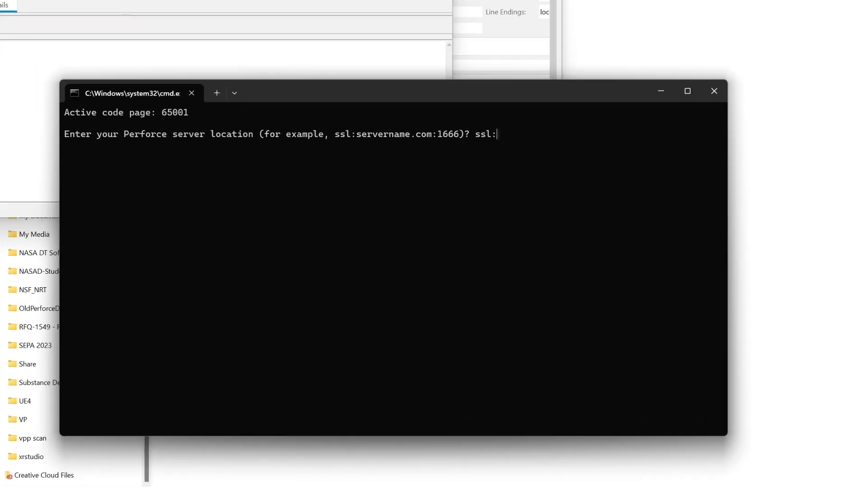
type("helic")
key("BackSpace")
type("xcore.")
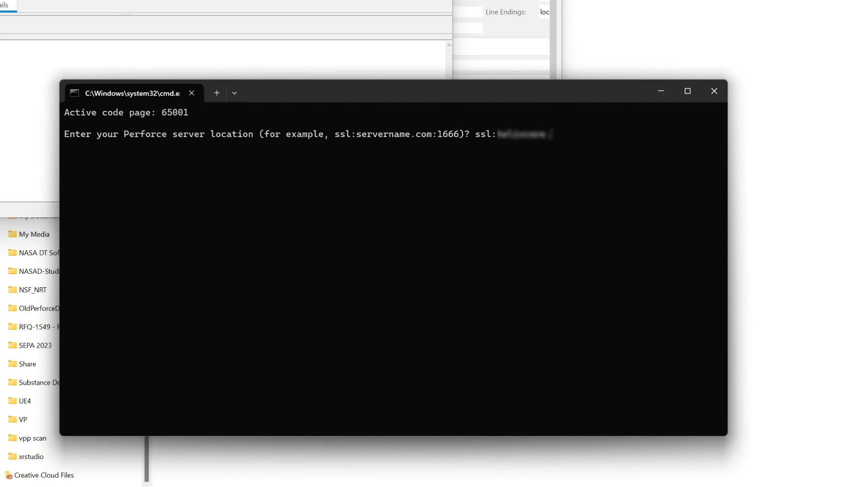
type("cct.lsu.edu:")
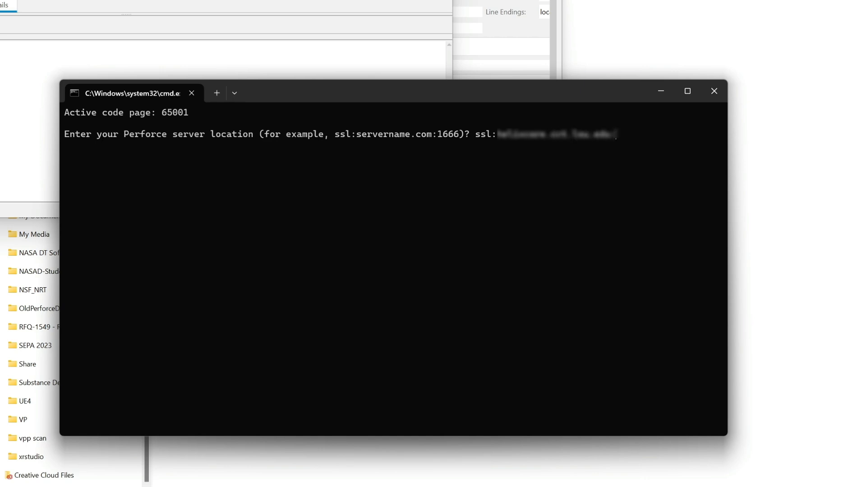
type("1818")
key("Return")
type("m")
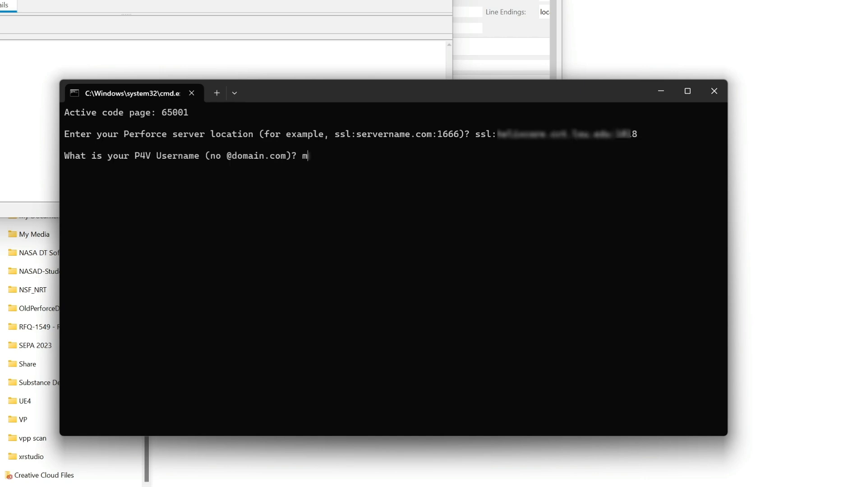
type("aubanel")
key("Return")
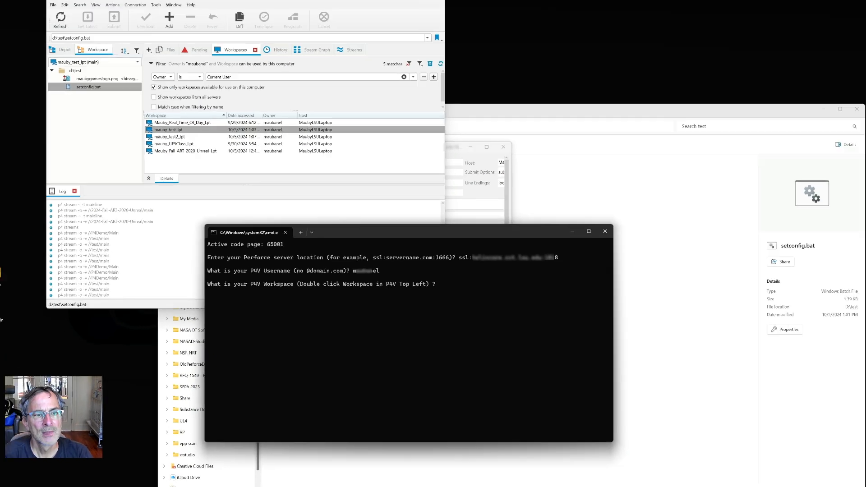
Step: Copy the workspace name mauby_test_lpt from its details in P4V, enter it at the setconfig.bat workspace prompt and continue to the variable listing
double_click(192, 129)
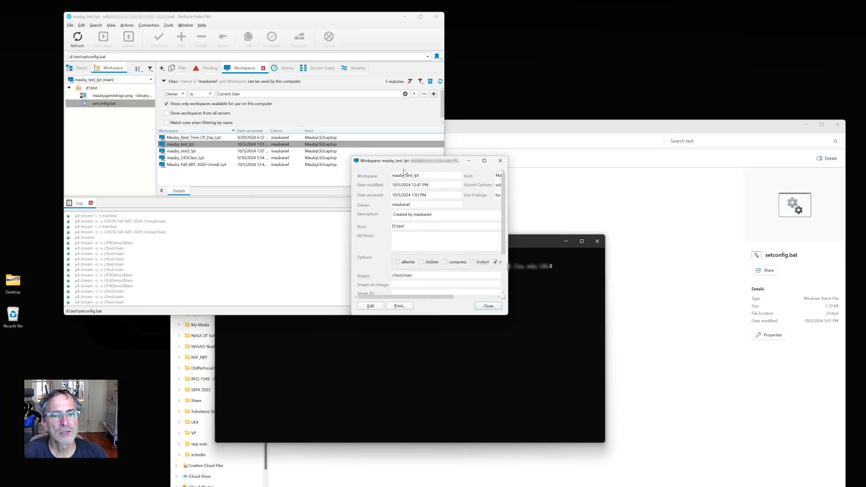
left_click_drag(421, 176, 269, 171)
key("ctrl+c")
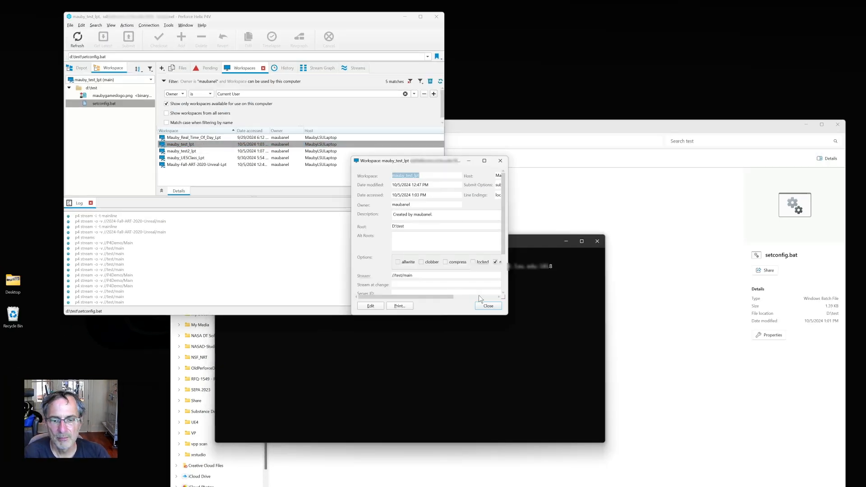
left_click(488, 306)
left_click(402, 360)
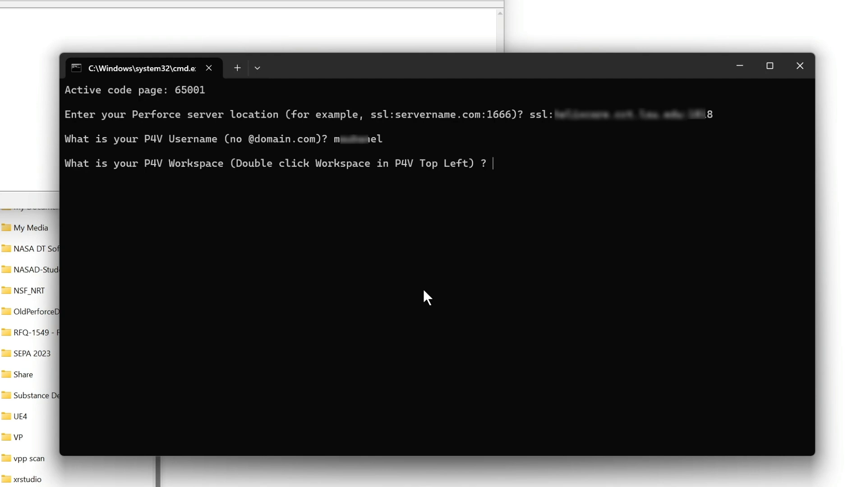
key("ctrl+v")
key("Return")
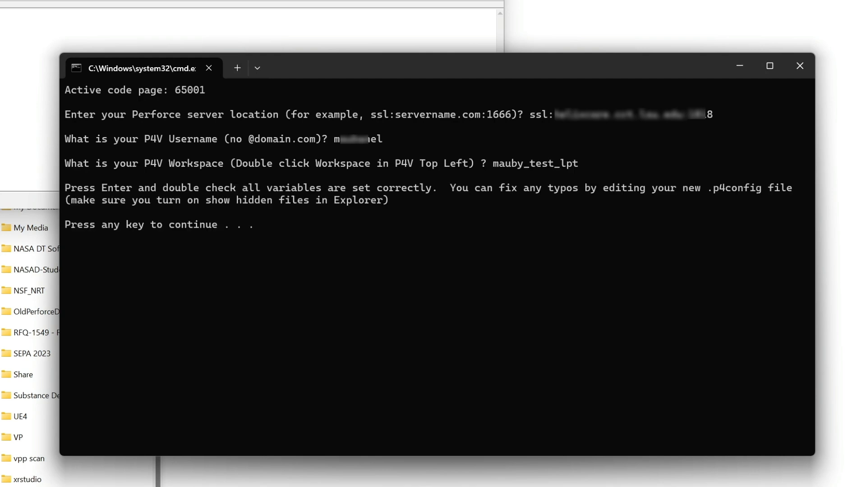
key("Return")
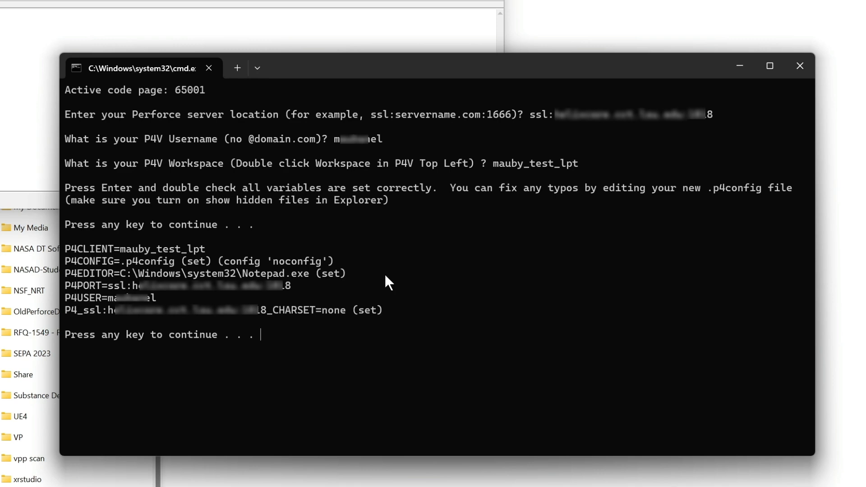
Step: Open the new .p4config file from the refreshed P4V workspace tree and let setconfig.bat finish
left_click_drag(285, 64, 438, 260)
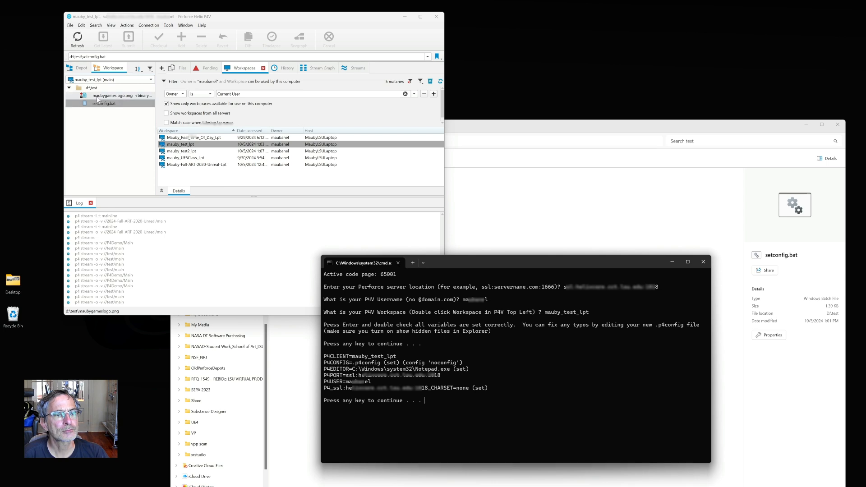
left_click(79, 47)
double_click(101, 95)
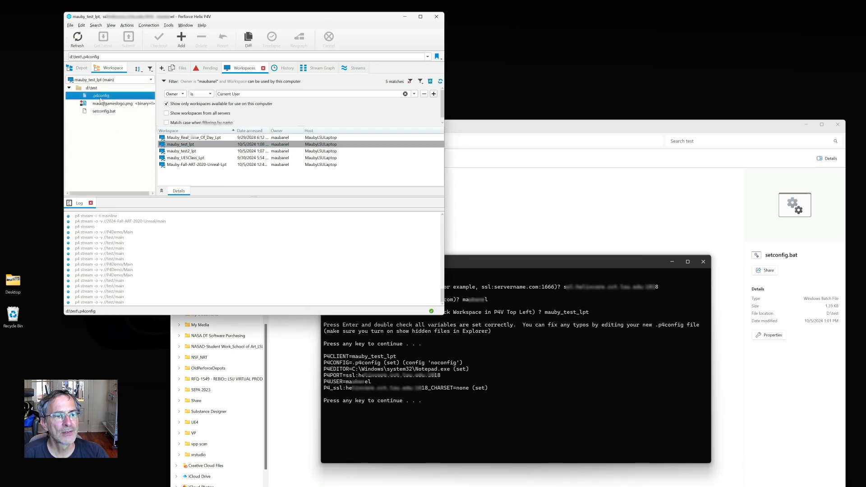
left_click_drag(305, 99, 537, 61)
left_click(451, 381)
key("Return")
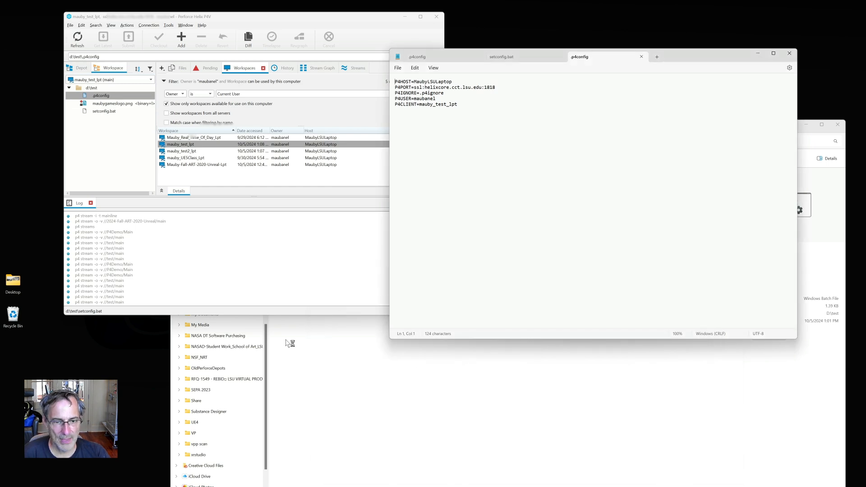
Step: Open a command window at the location of .p4config from the P4V workspace tree
right_click(77, 145)
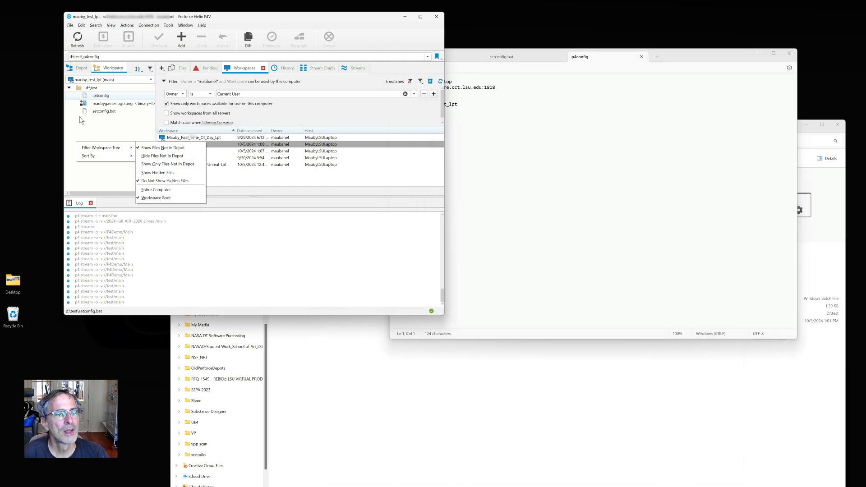
right_click(101, 96)
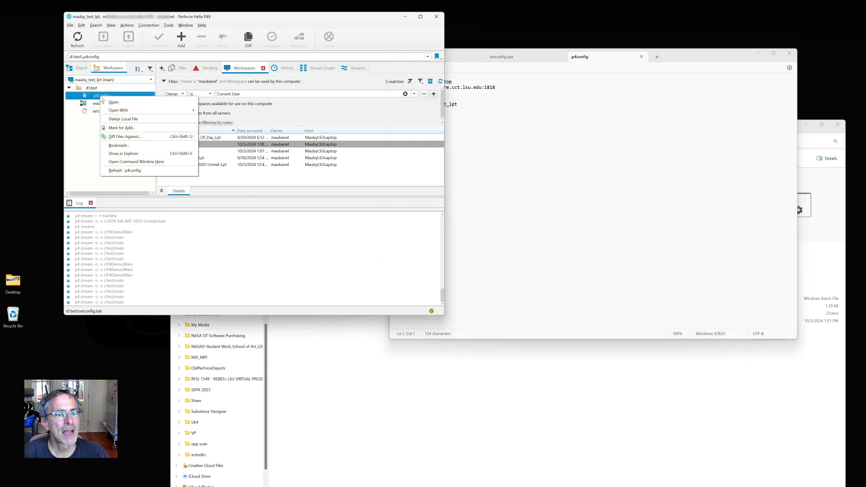
left_click(135, 161)
left_click_drag(255, 38, 522, 304)
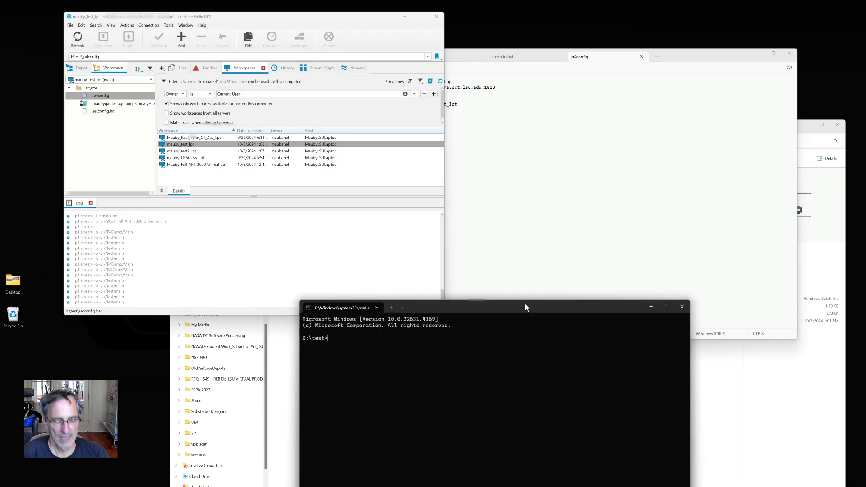
Step: Run p4 set in D:\test and check the config source listed for P4CLIENT and the P4CONFIG entry
type("p4 set")
key("Return")
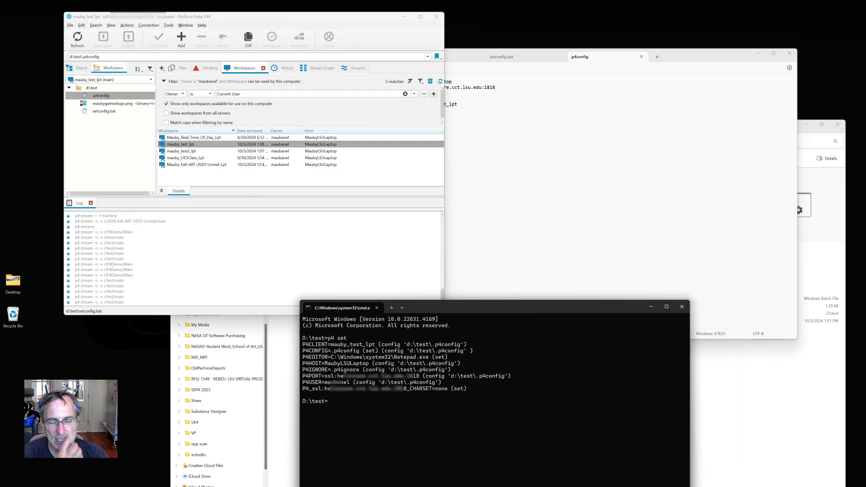
left_click_drag(472, 344, 391, 343)
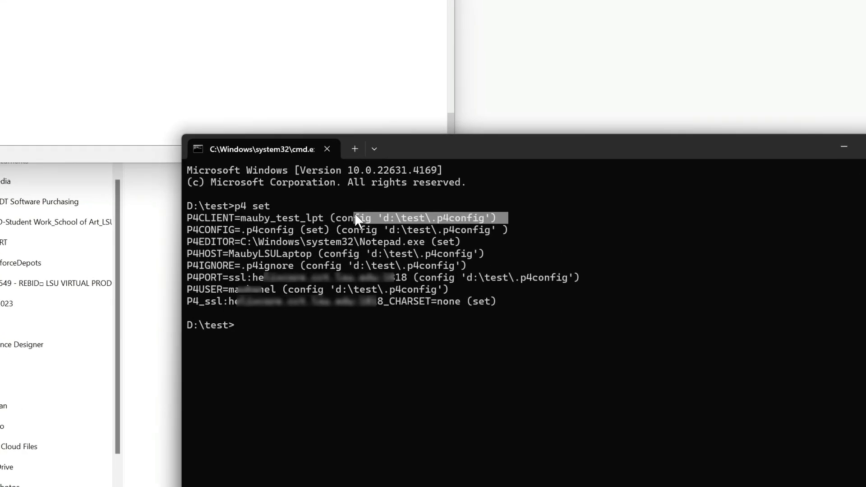
left_click(211, 221)
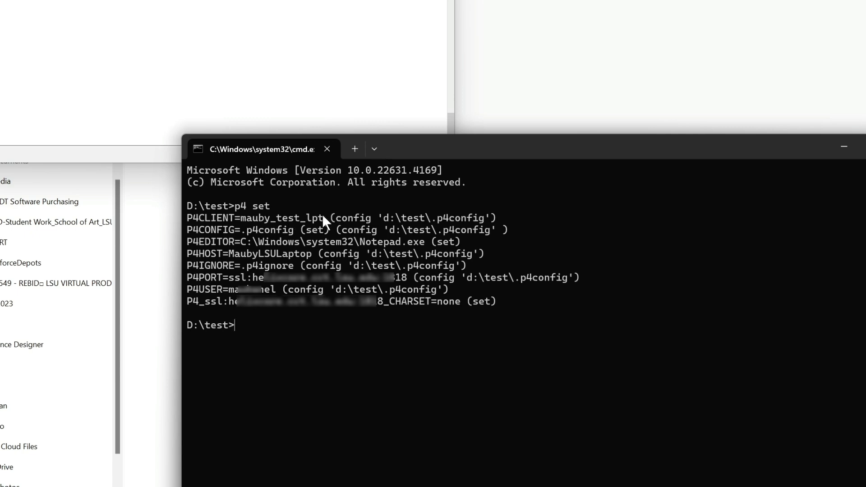
left_click_drag(322, 217, 185, 233)
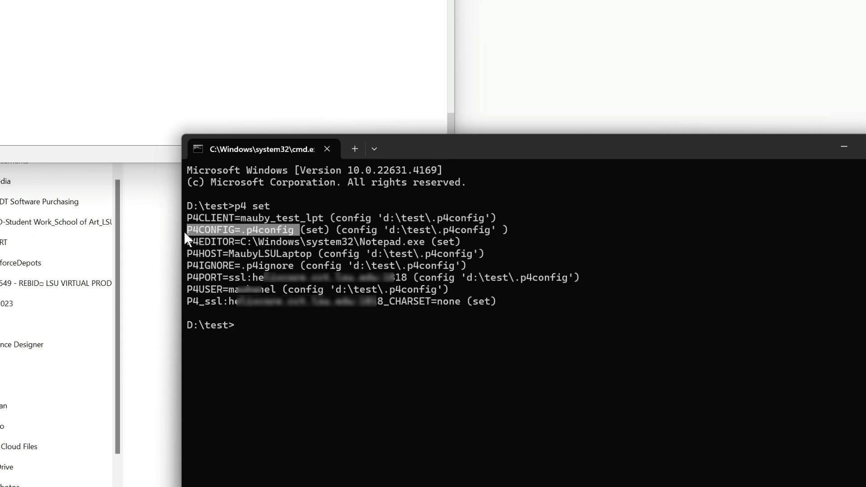
Step: Examine the P4CLIENT workspace name and the P4IGNORE entry in the p4 set listing for D:\test
left_click(264, 251)
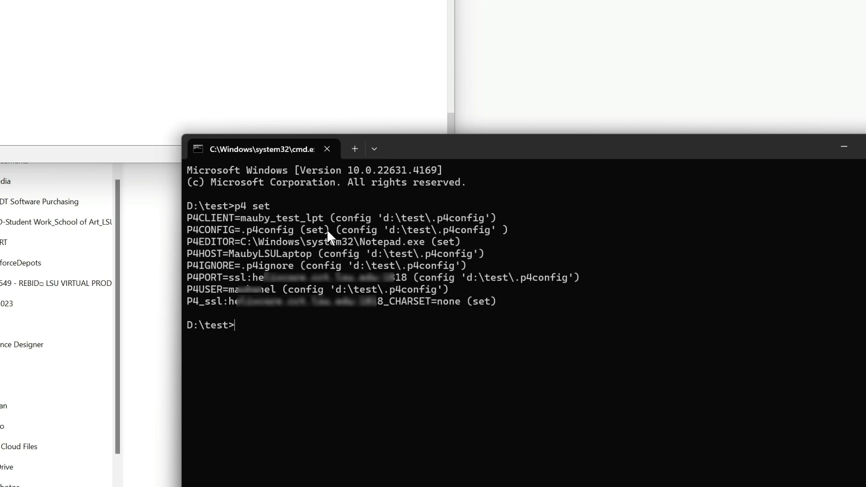
left_click_drag(321, 218, 247, 215)
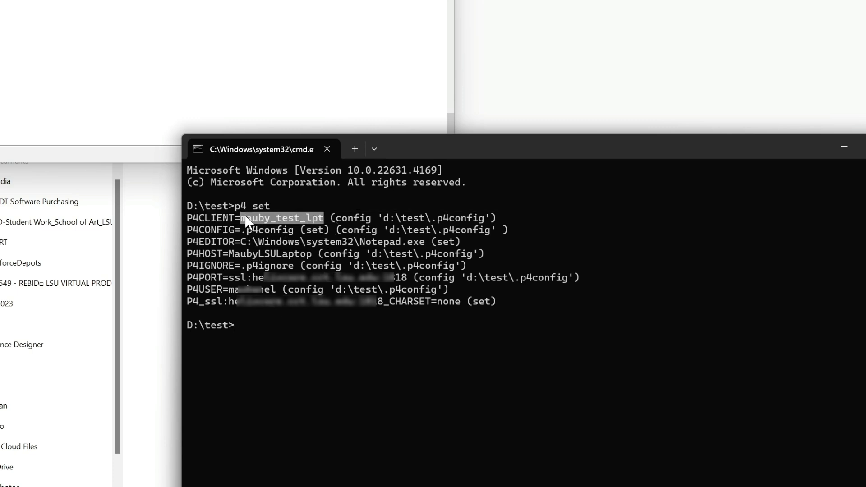
left_click(292, 248)
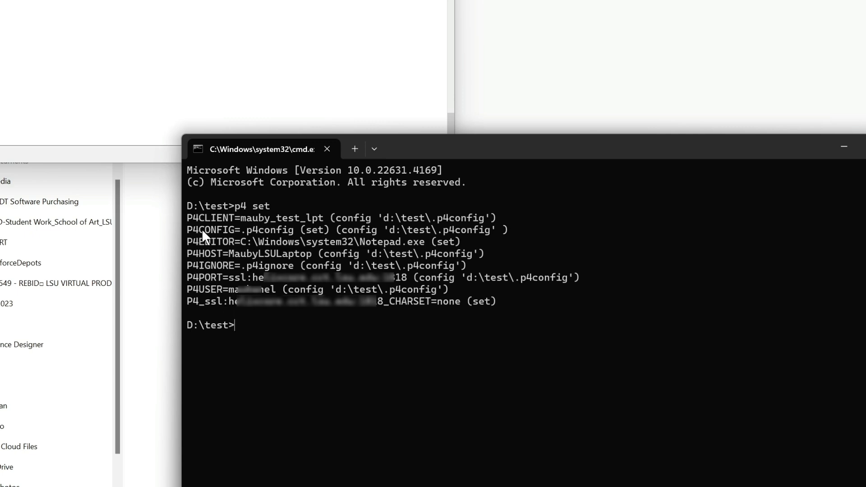
left_click_drag(477, 267, 187, 267)
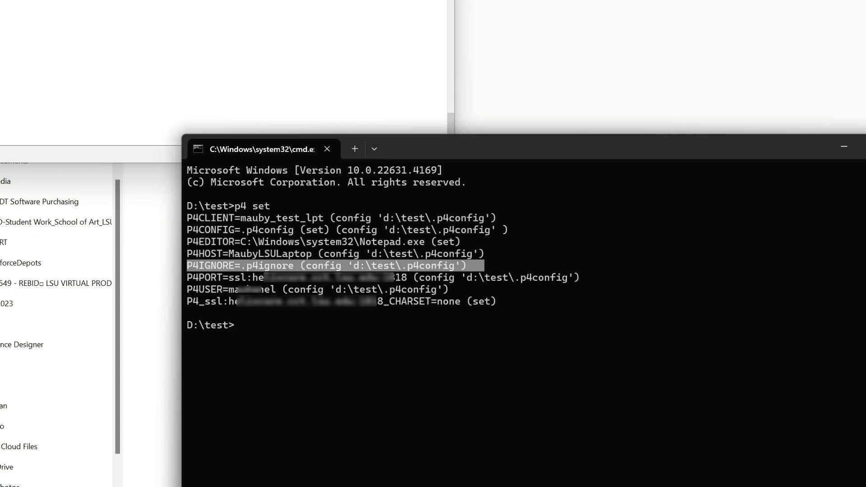
key("alt+Tab")
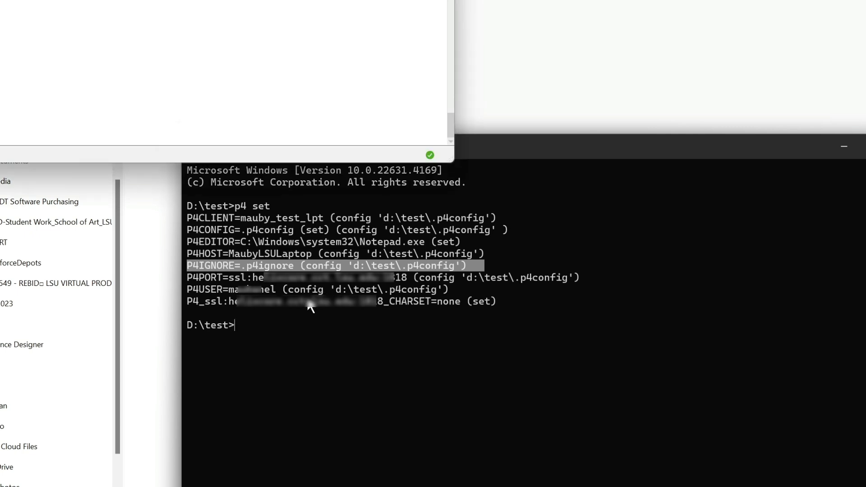
Step: Run p4 set P4CONFIG=.p4config in the D:\test command window
left_click(290, 306)
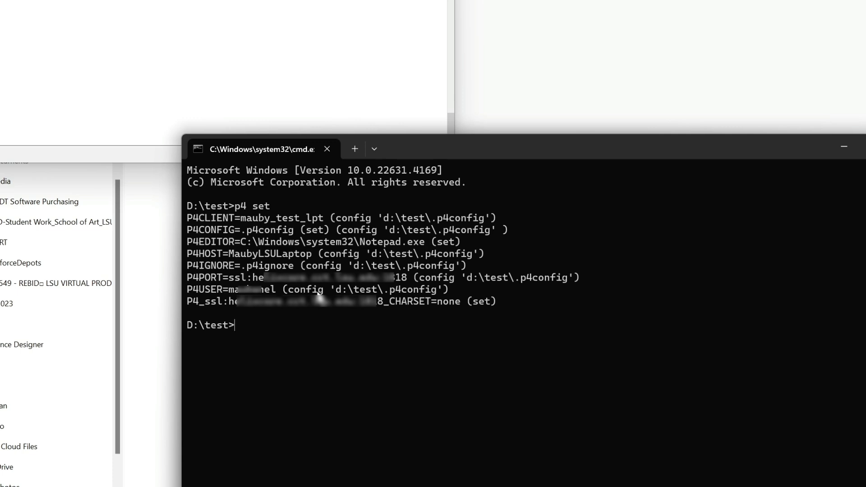
type("p4 set P4SET")
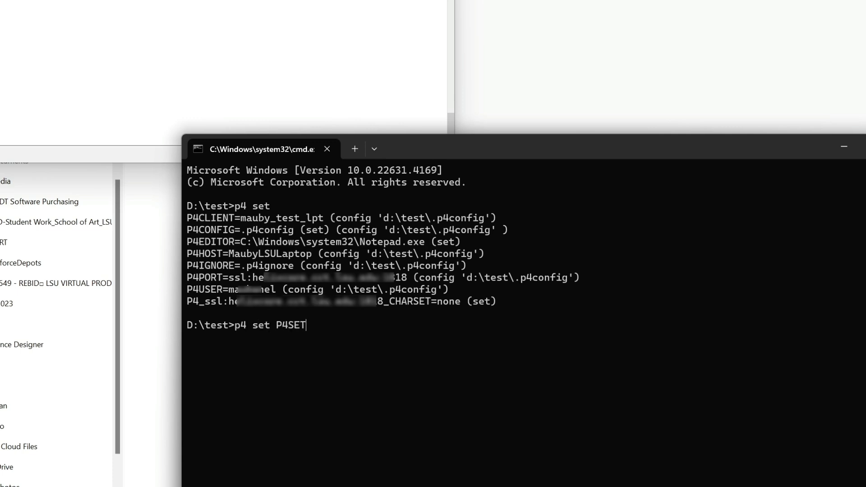
key("BackSpace")
key("BackSpace")
key("BackSpace")
type("CONFIG=.p4config")
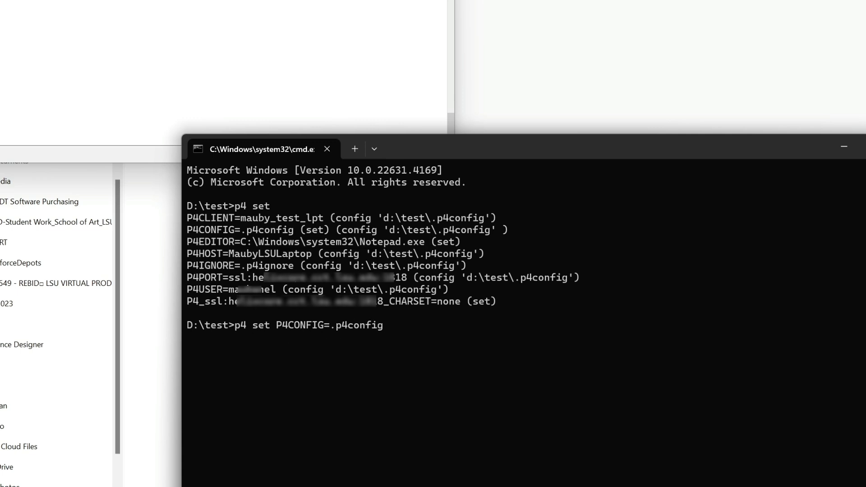
key("Return")
Step: Set the ignore variable globally by running p4 set P4IGNORE=.p4ignore
type("p4 set P")
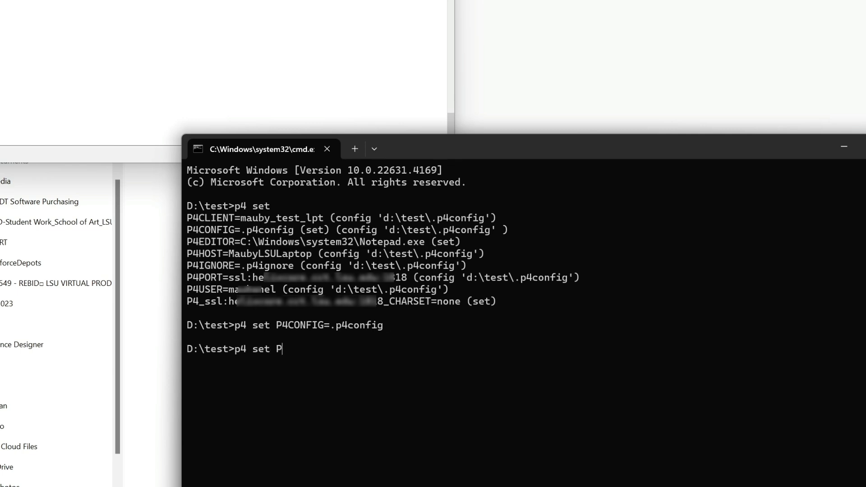
type("4IGNORE=.p4ignore")
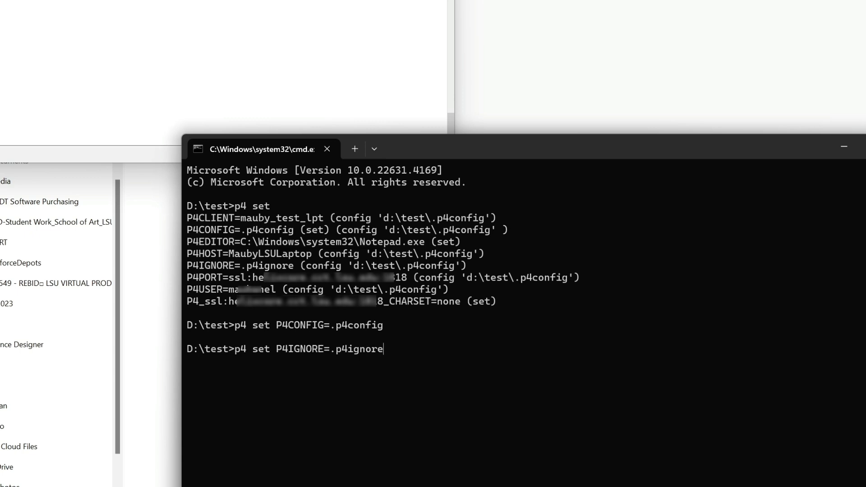
key("Return")
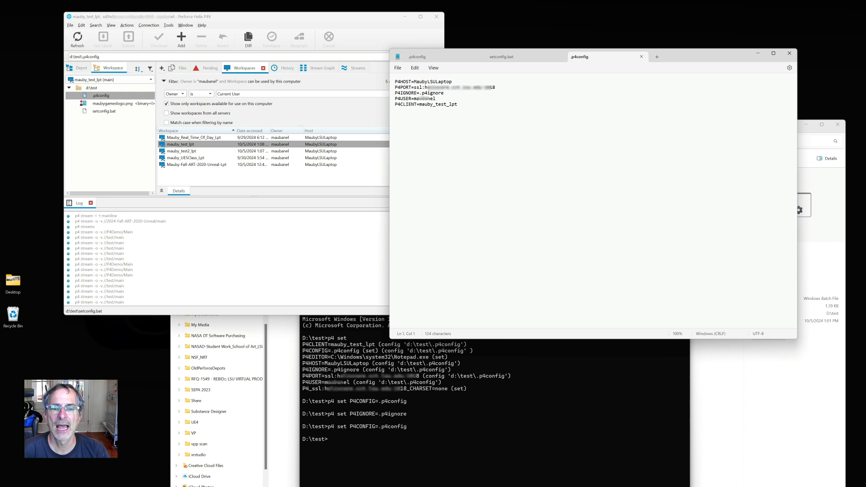
Step: Review the P4HOST, P4IGNORE, P4USER and P4CLIENT lines of the open .p4config file in Notepad
left_click_drag(458, 82, 416, 83)
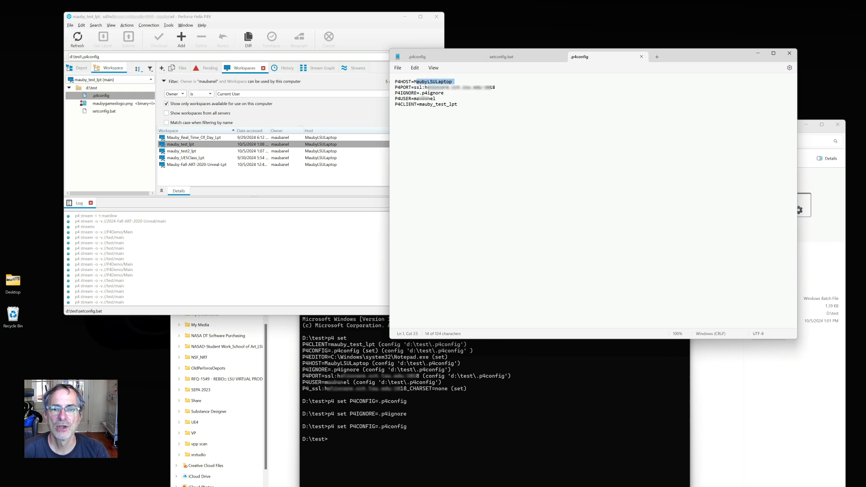
left_click_drag(499, 87, 391, 95)
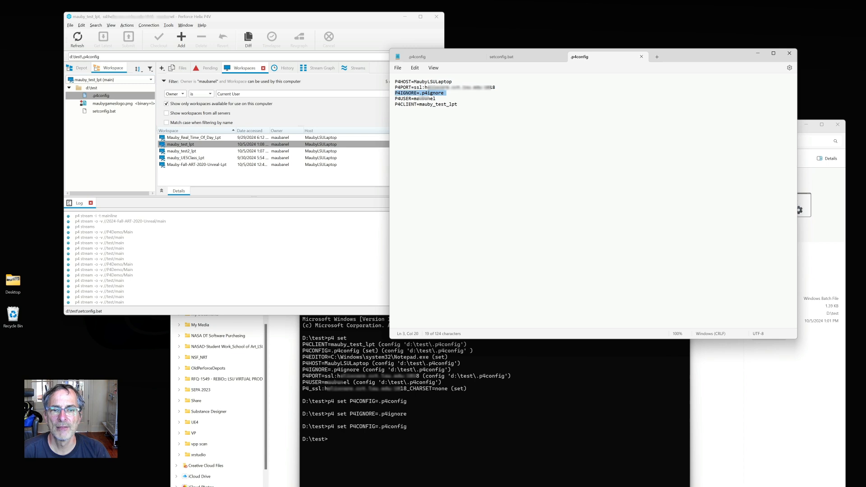
left_click_drag(443, 100, 382, 102)
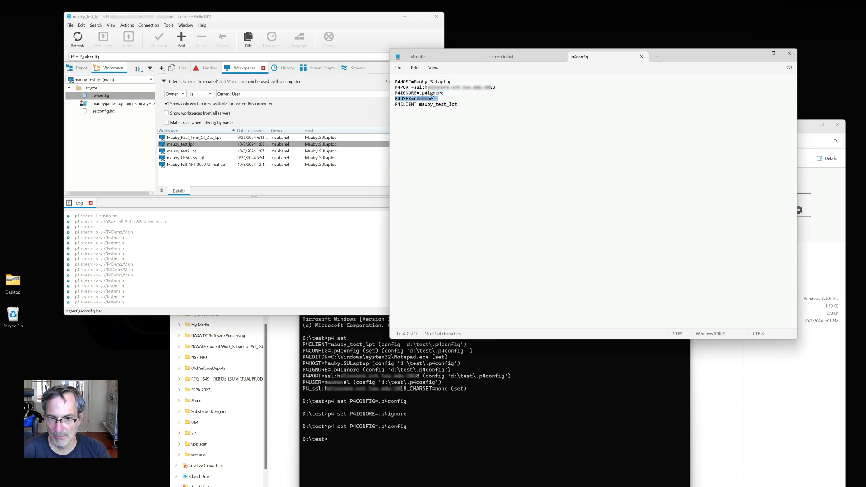
left_click_drag(460, 104, 419, 104)
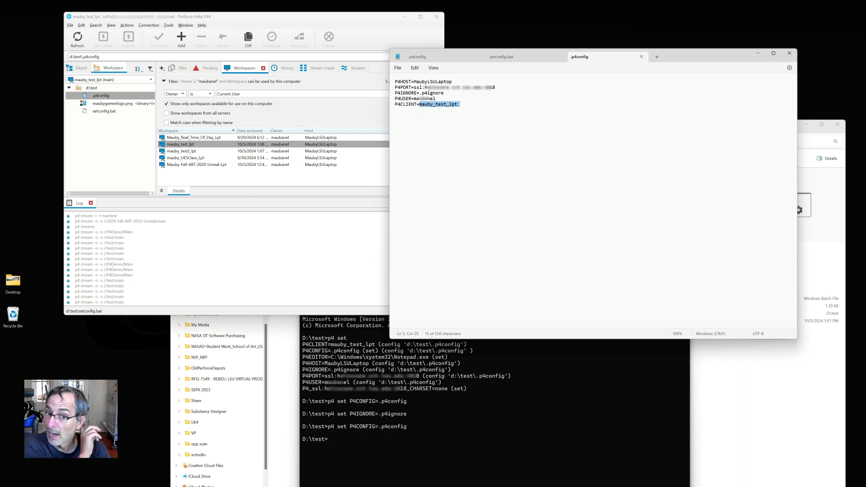
left_click(455, 104)
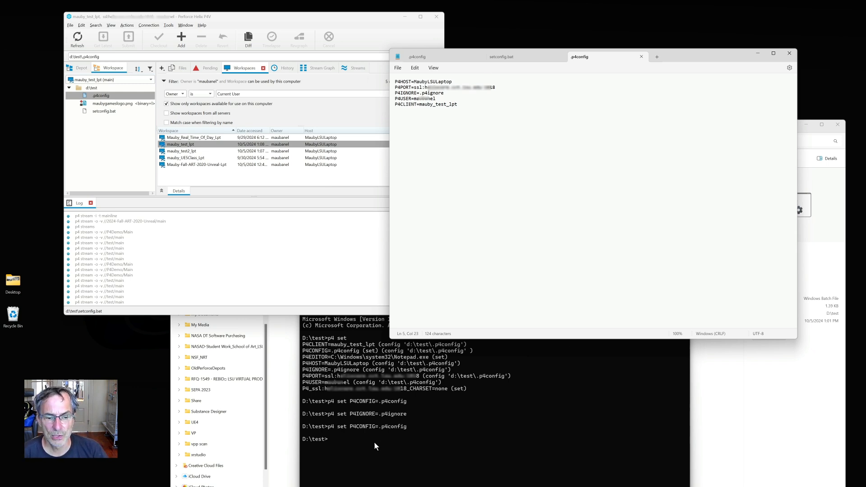
Step: Return to the command window, change from D:\test to D:\test2 and list the Perforce variables with p4 set
left_click(401, 446)
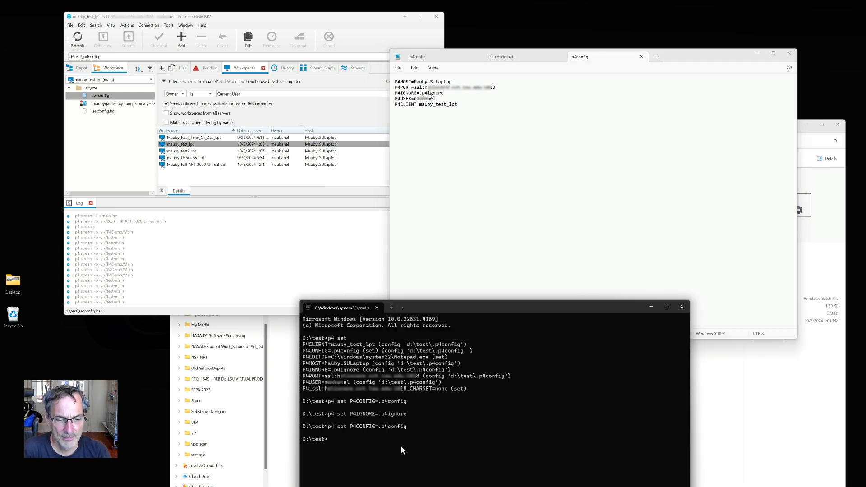
type("cd ../")
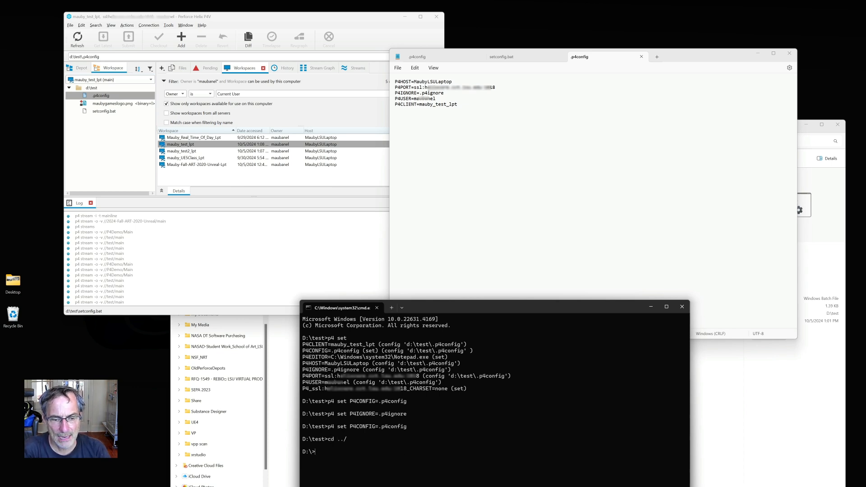
key("Return")
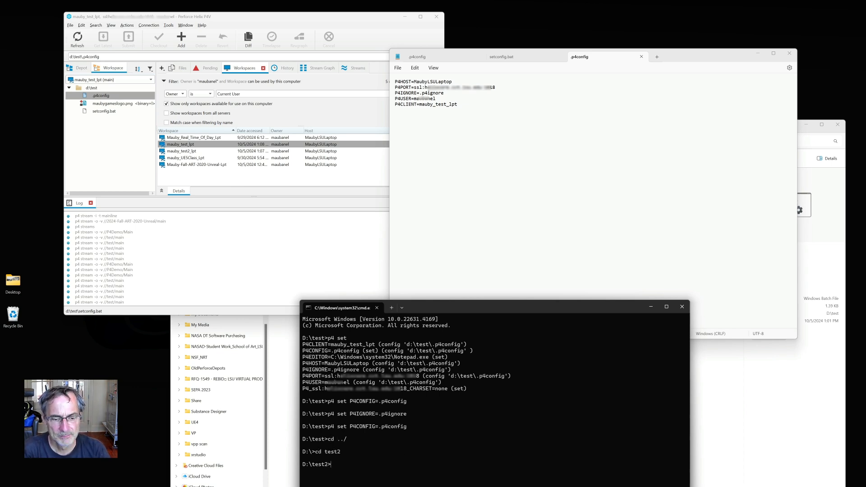
type("p")
type("4 set")
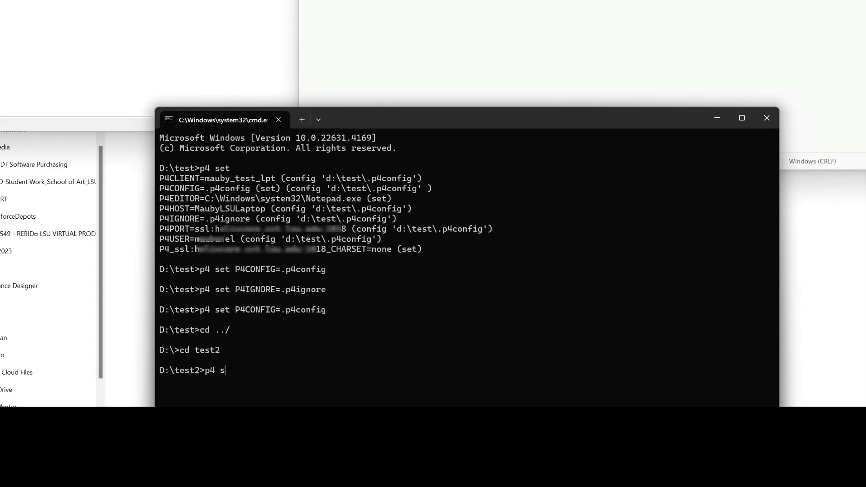
key("Return")
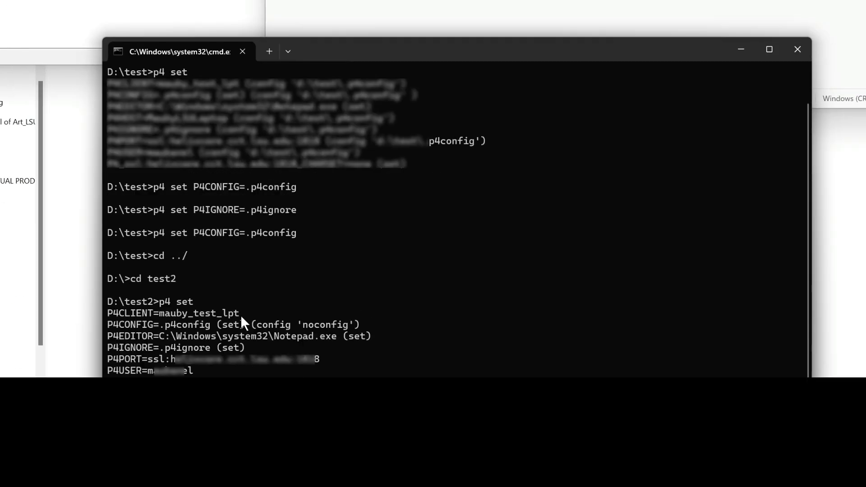
Step: Check the P4CONFIG entry with its config source and the P4IGNORE entry in the D:\test2 listing
left_click_drag(340, 50, 346, 0)
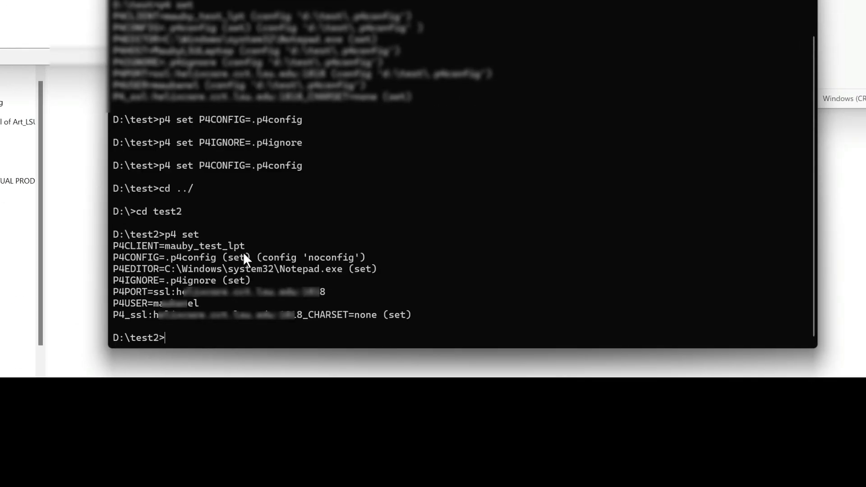
left_click_drag(254, 234, 181, 229)
left_click_drag(263, 257, 299, 256)
left_click_drag(356, 255, 256, 255)
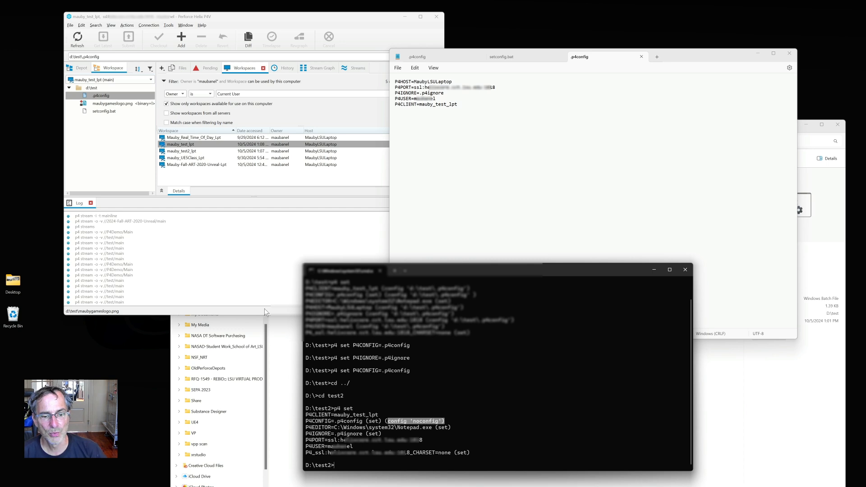
left_click_drag(365, 436, 305, 436)
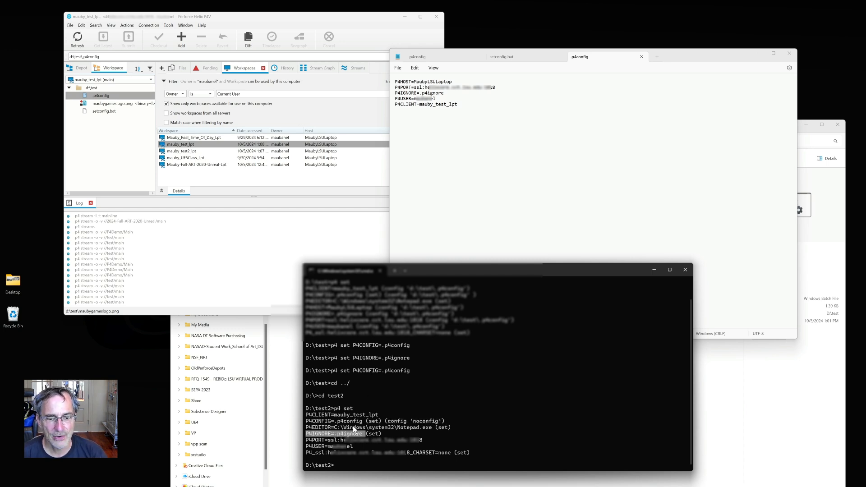
left_click_drag(366, 422, 308, 423)
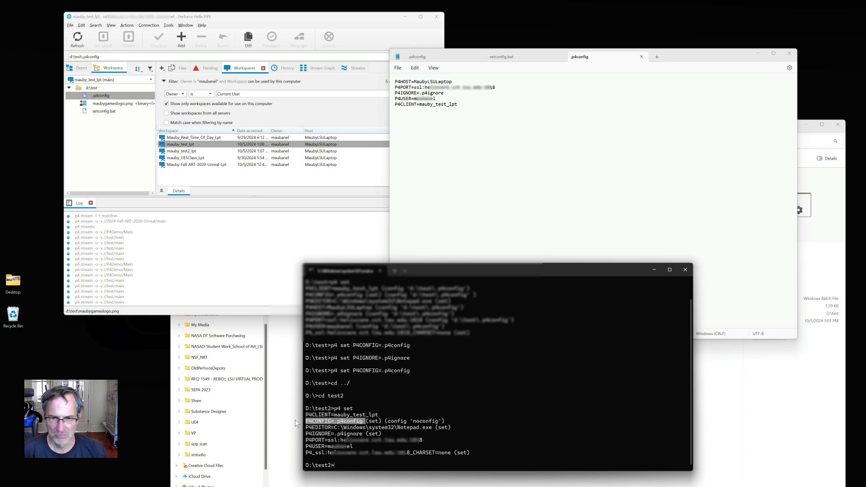
Step: Close the Notepad window and show setconfig.bat in File Explorer from the P4V workspace tree
left_click(395, 110)
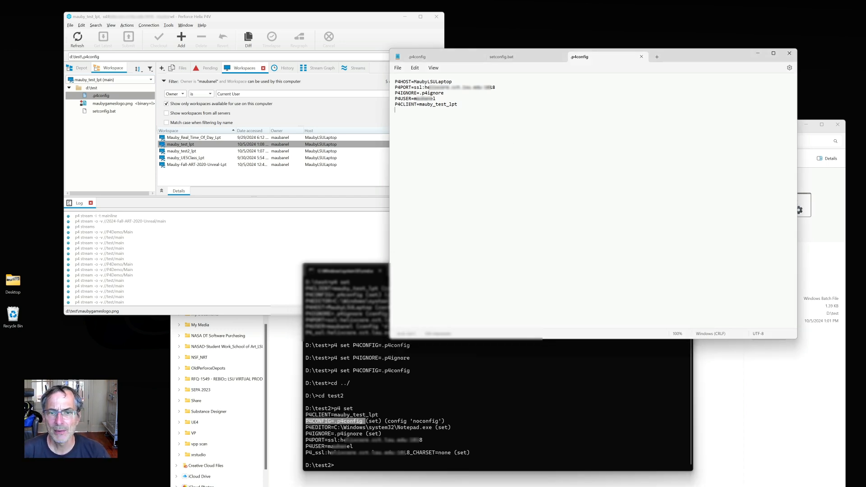
left_click(789, 53)
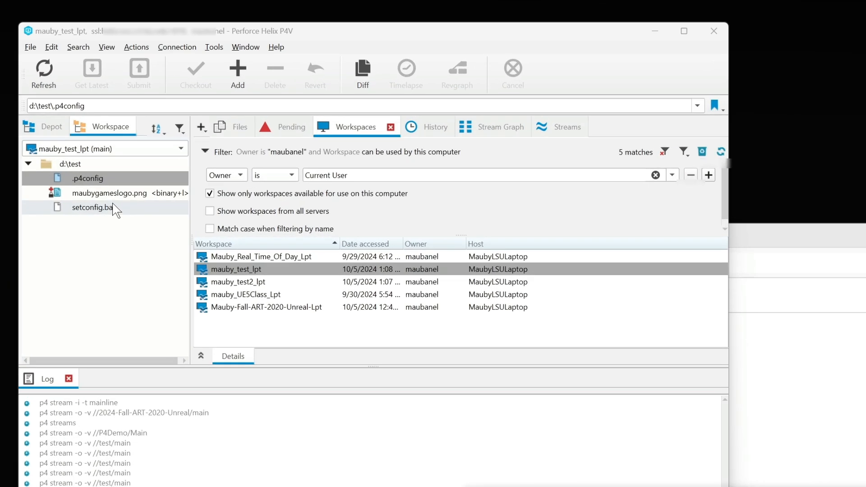
right_click(113, 110)
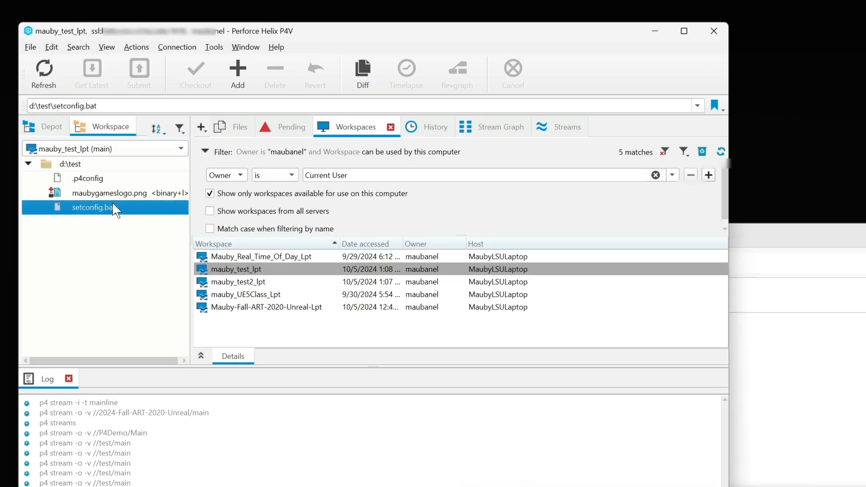
left_click(201, 309)
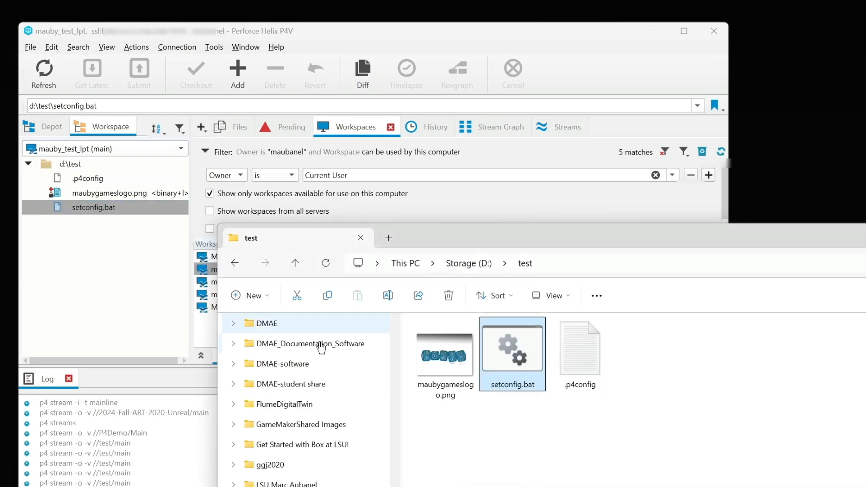
Step: Copy the .p4config file from D:\test into the D:\test2 folder
left_click(553, 330)
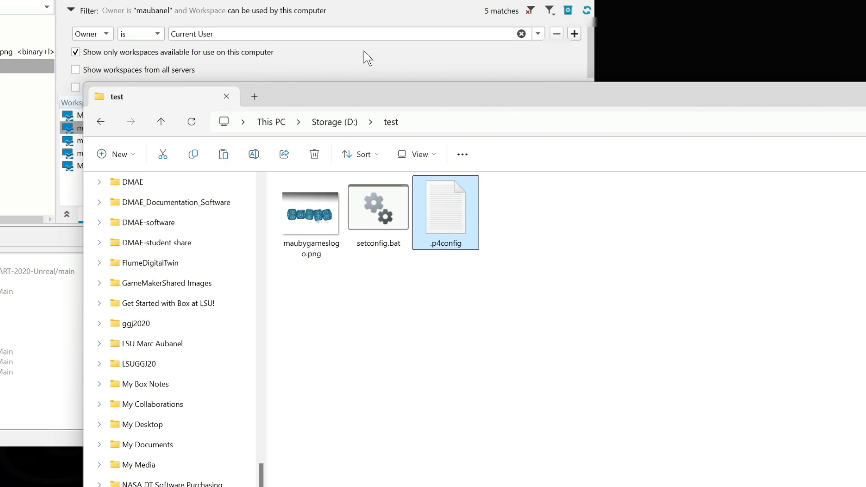
left_click(325, 122)
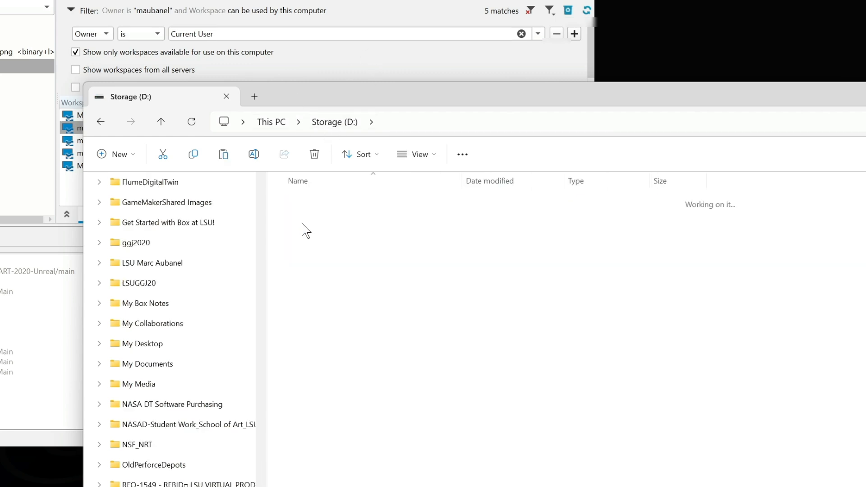
key("ctrl+v")
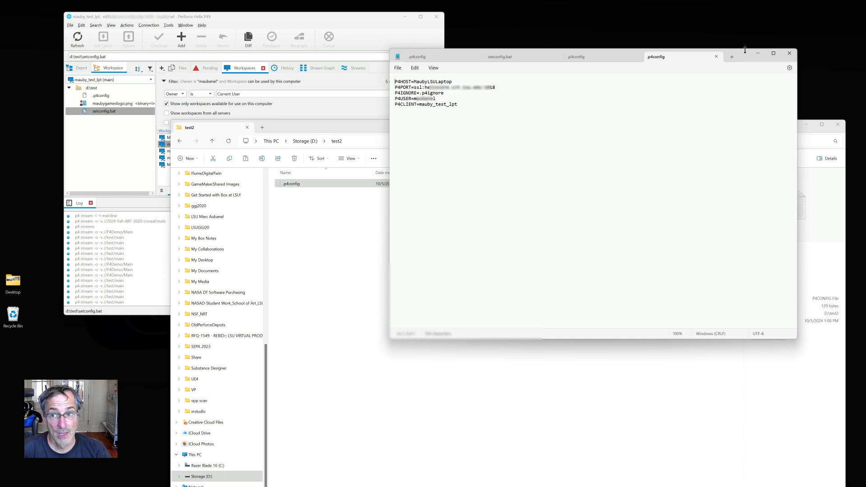
Step: Move the Notepad window showing D:\test2's .p4config copy aside and review its P4HOST and P4USER lines
left_click_drag(742, 52, 757, 63)
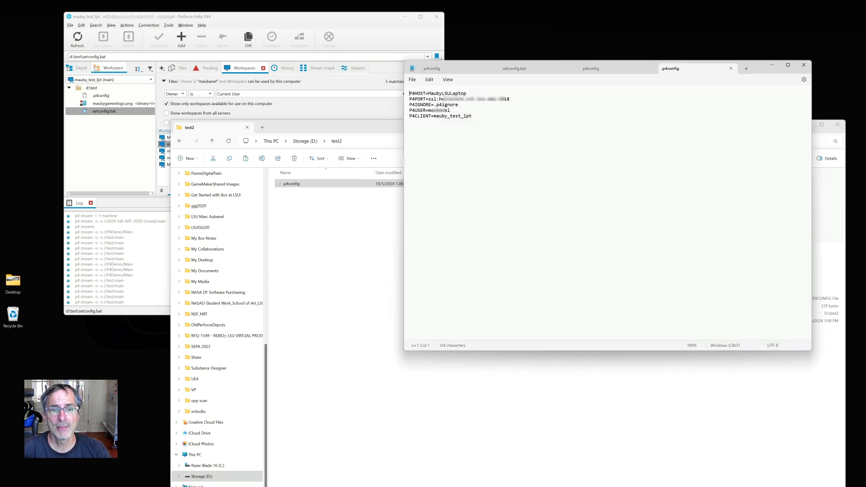
left_click_drag(469, 93, 436, 95)
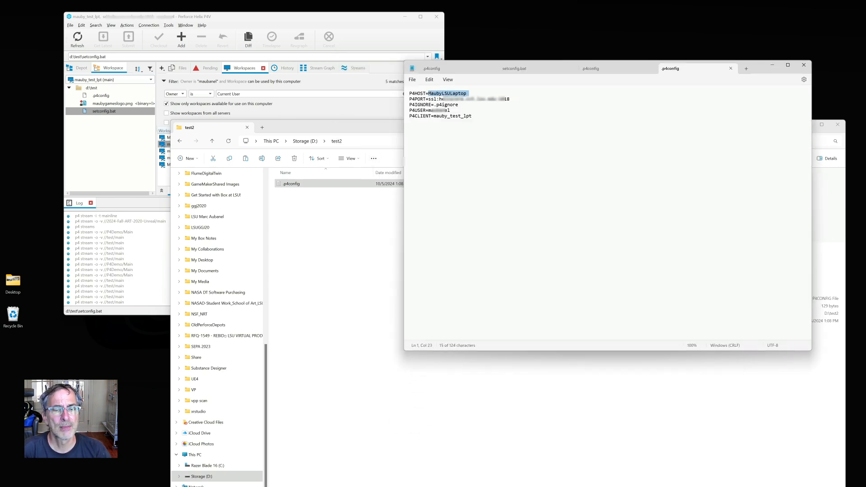
left_click(452, 110)
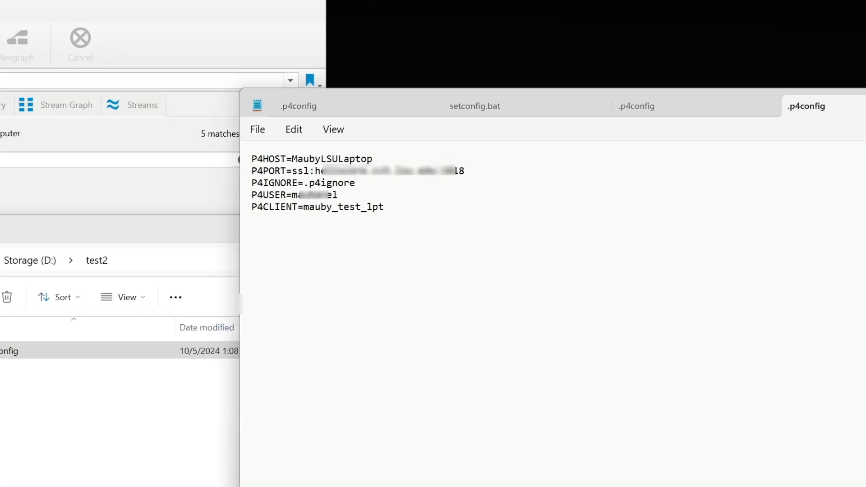
Step: Change the P4CLIENT value in D:\test2's .p4config to mauby_test2_lpt
left_click_drag(388, 206, 304, 209)
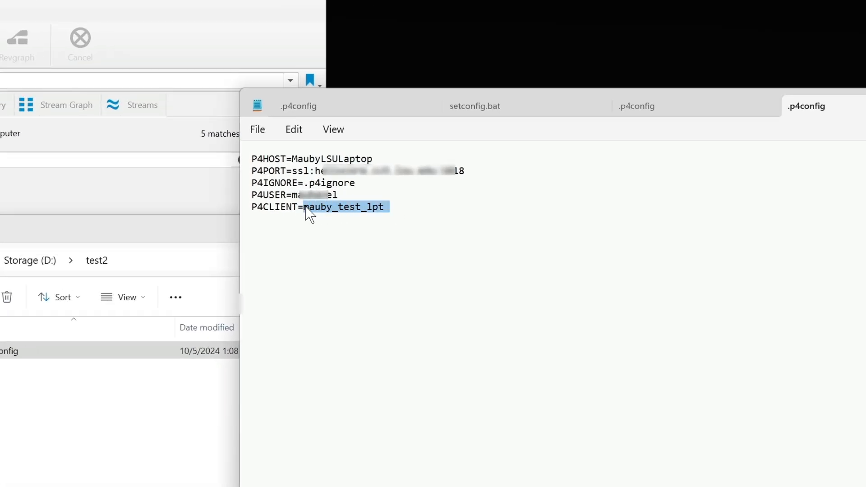
left_click(361, 207)
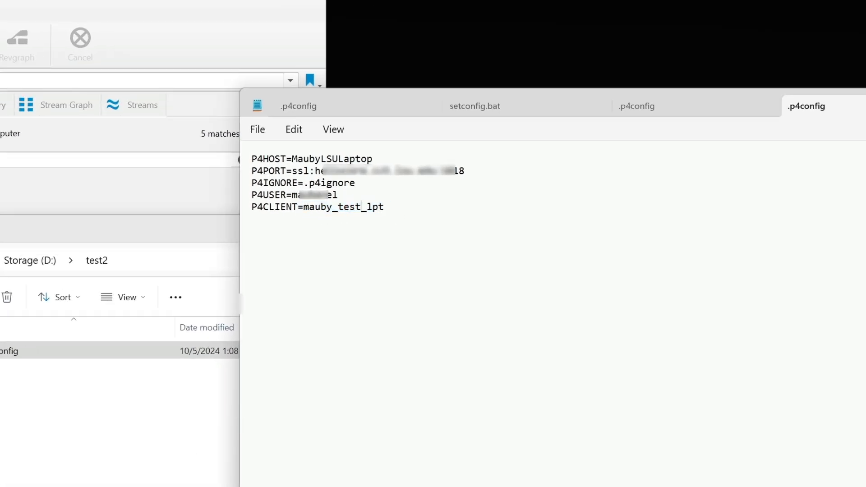
type("2")
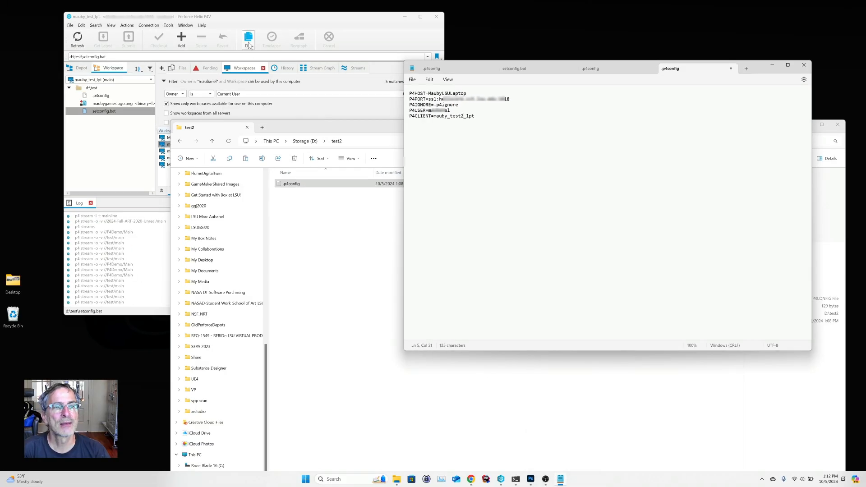
Step: Switch to P4V, open the details of the mauby_test2_lpt workspace and copy its workspace name
left_click(237, 20)
double_click(195, 151)
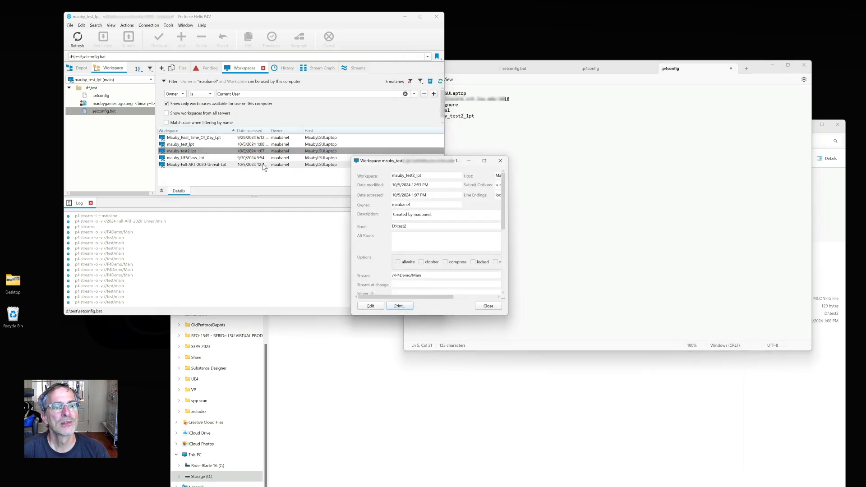
left_click_drag(426, 175, 336, 166)
key("ctrl+c")
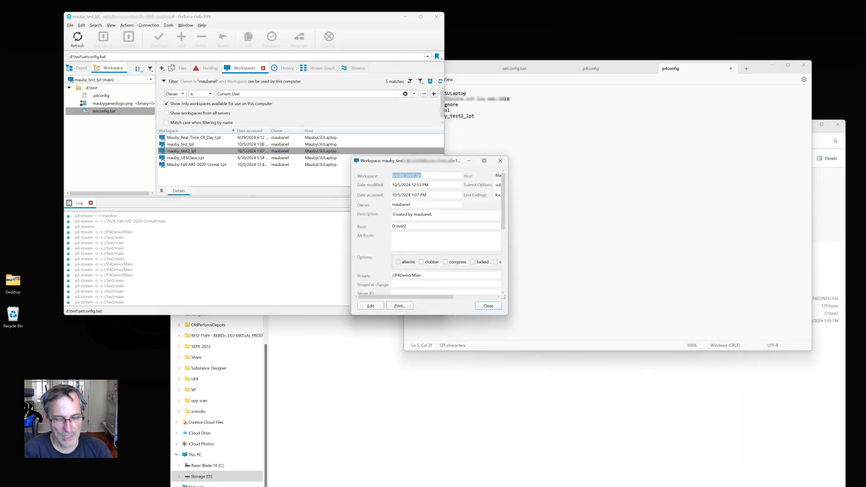
Step: Return to Notepad, replace the P4CLIENT value in .p4config with the copied workspace name, and close the Notepad window
key("alt+Tab")
left_click_drag(475, 116, 431, 116)
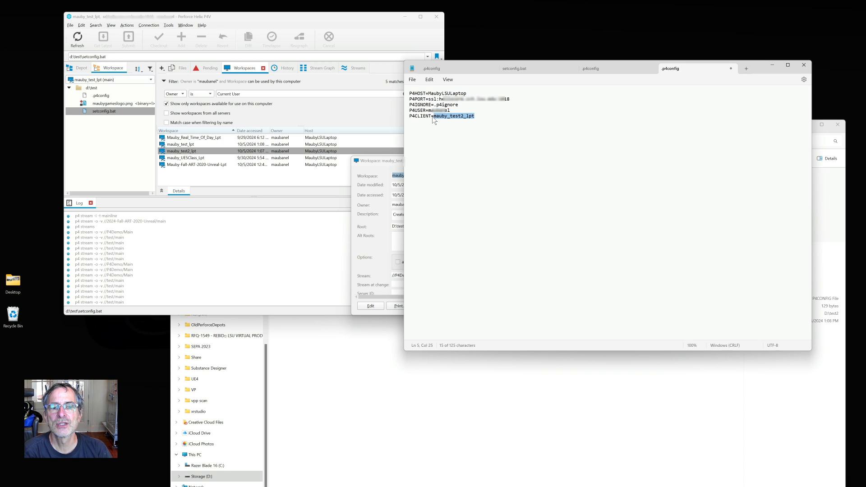
key("ctrl+v")
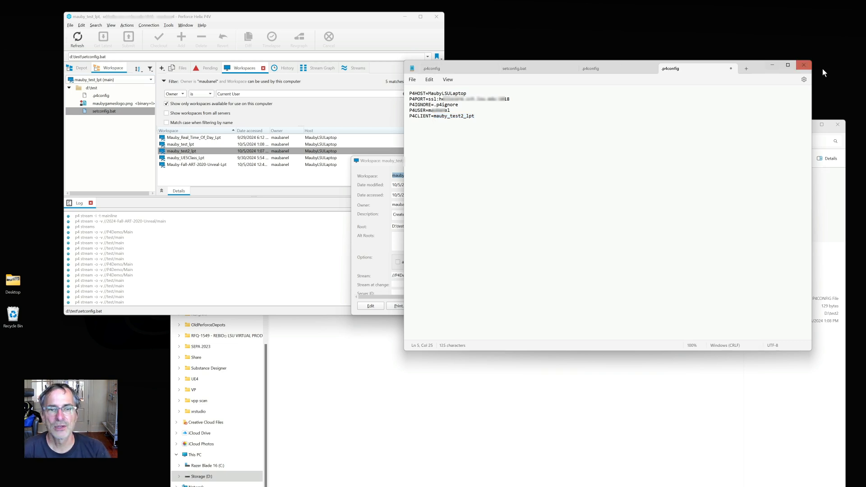
left_click(803, 65)
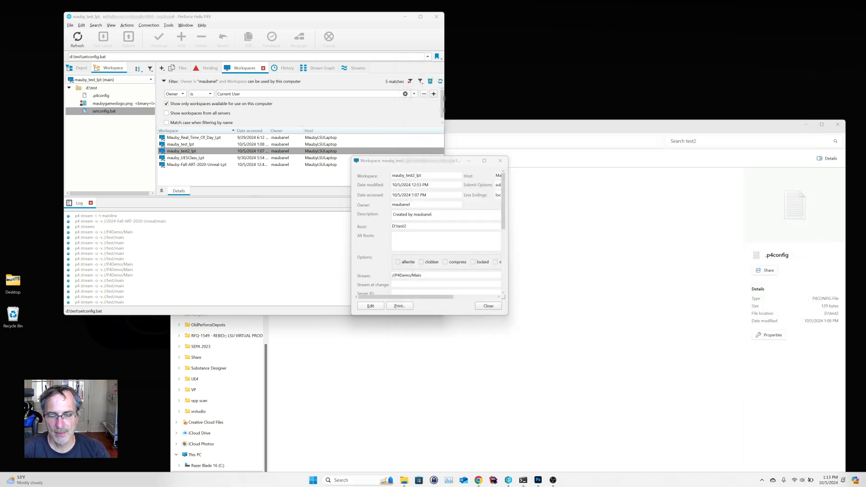
Step: List the Perforce settings for D:\test2 in a command prompt with p4 set
mouse_move(524, 480)
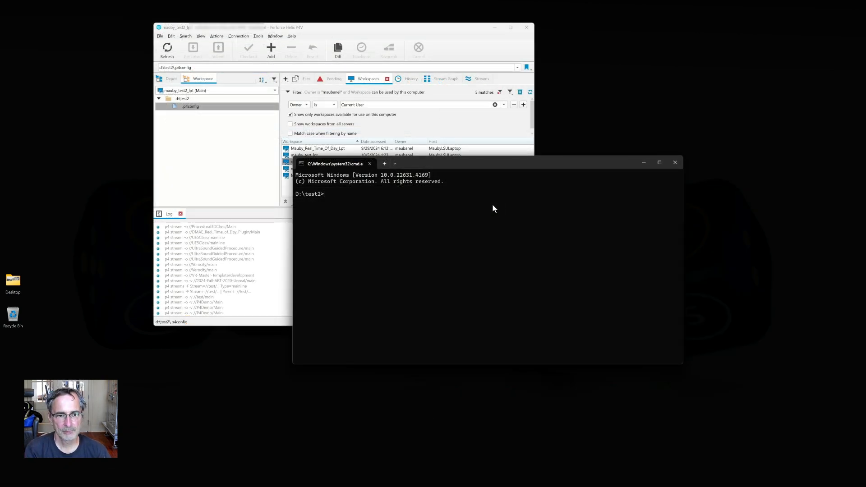
type("p4 set")
key("Return")
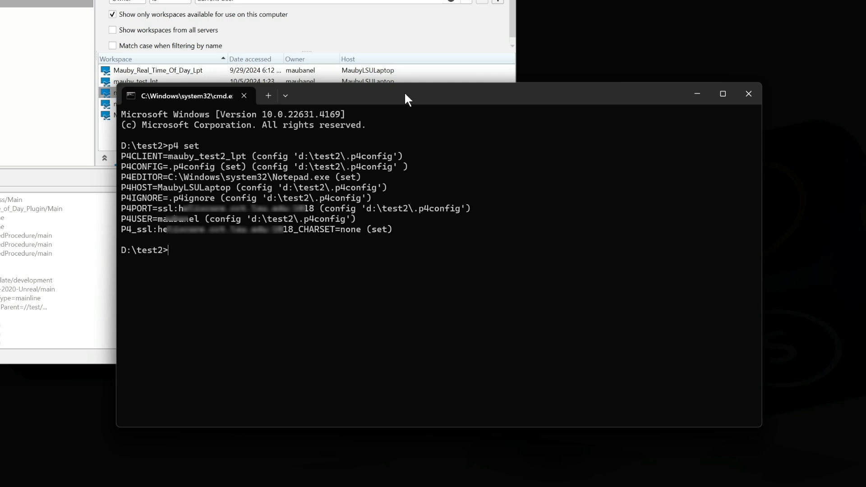
mouse_move(421, 156)
left_mouse_down()
mouse_move(163, 147)
mouse_move(422, 155)
left_mouse_up()
left_click(218, 254)
Step: Change the command prompt's directory from D:\test2 to D:\test with cd ../ and cd test
type("c d")
key("BackSpace")
key("BackSpace")
type("d ../")
key("Return")
type("cd test")
key("Return")
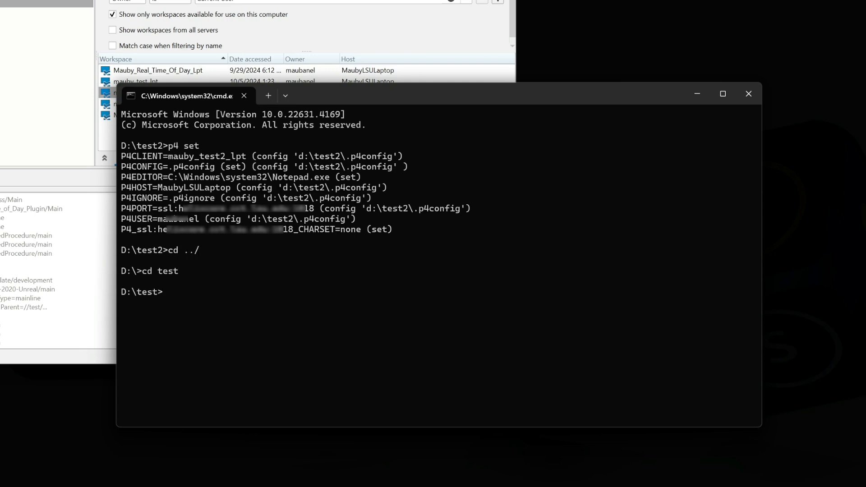
Step: Run p4 set in D:\test and examine the P4CLIENT entry with its config source
type("p4 set")
key("Return")
left_click_drag(406, 302, 148, 301)
left_click(204, 299)
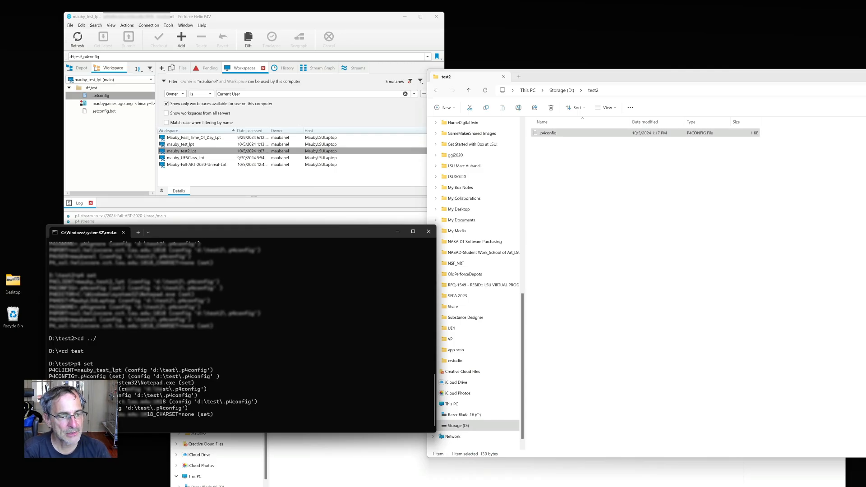
Step: Go back to D:\test2 with cd ../ and cd test2, rerun p4 set, and check the P4CLIENT value
key("Return")
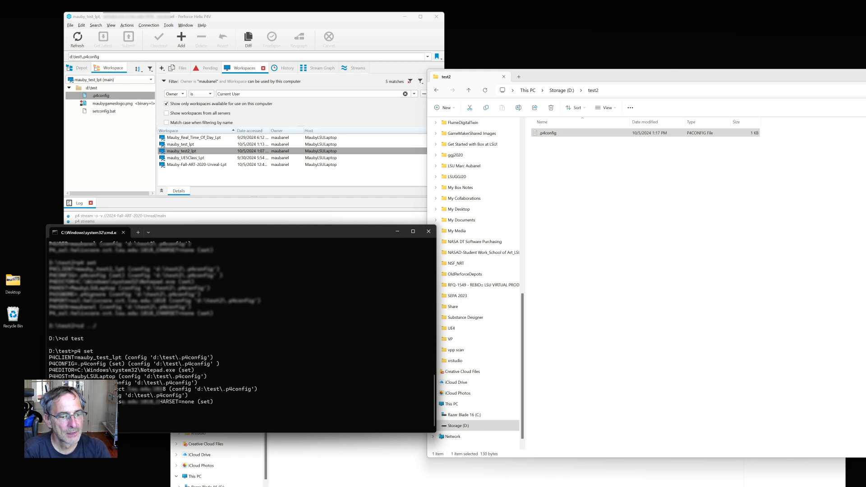
key("Return")
key("Return")
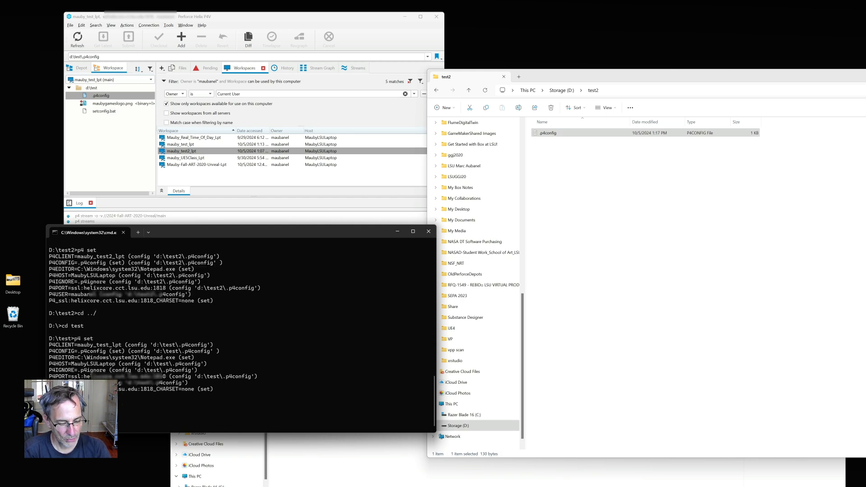
key("Return")
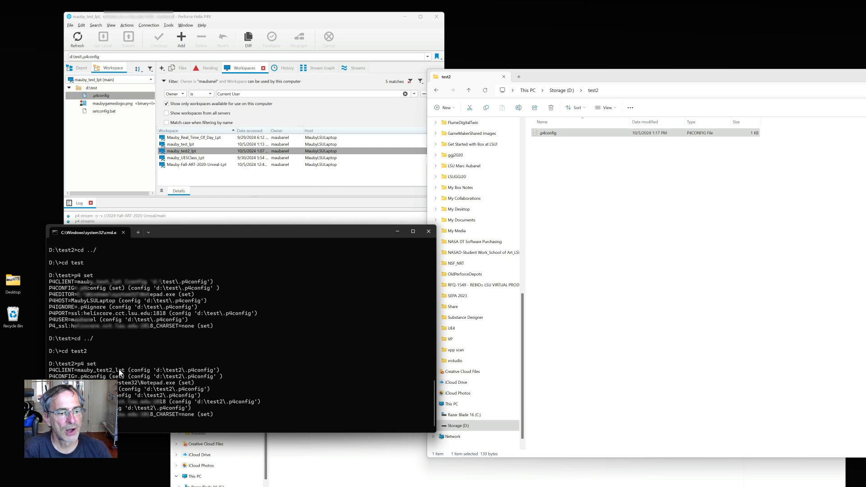
left_click_drag(128, 370, 77, 370)
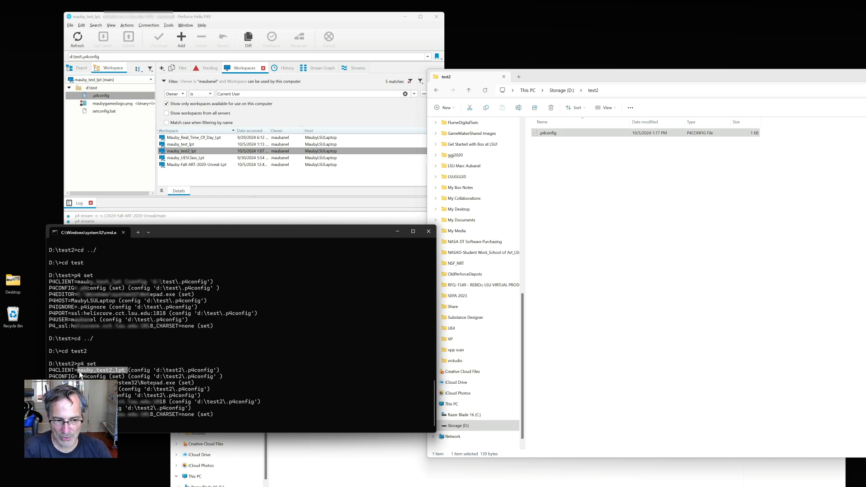
left_click(102, 371)
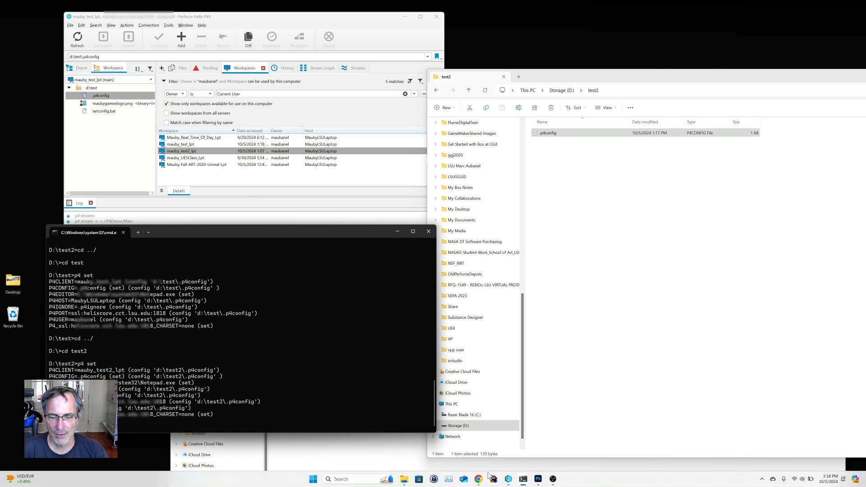
Step: Show the setconfig.bat page of the p4v-unreal GitHub repository in Chrome, move its window down slightly, and minimize it
left_click(478, 480)
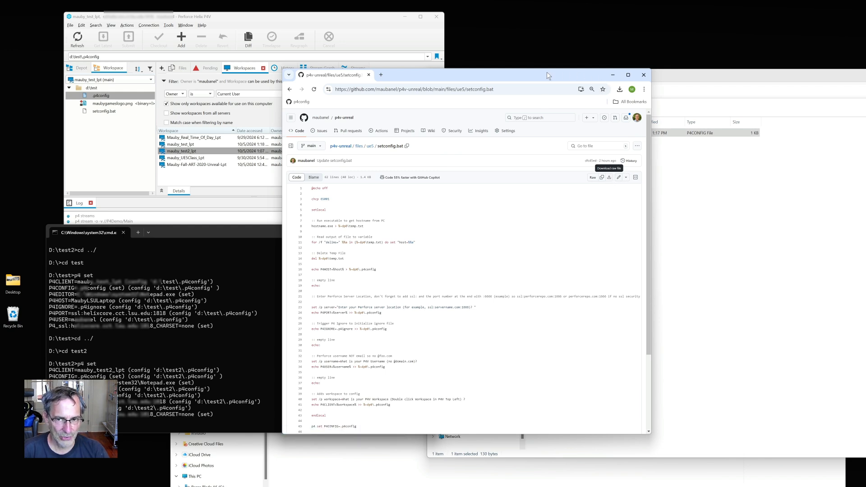
left_click_drag(546, 72, 547, 96)
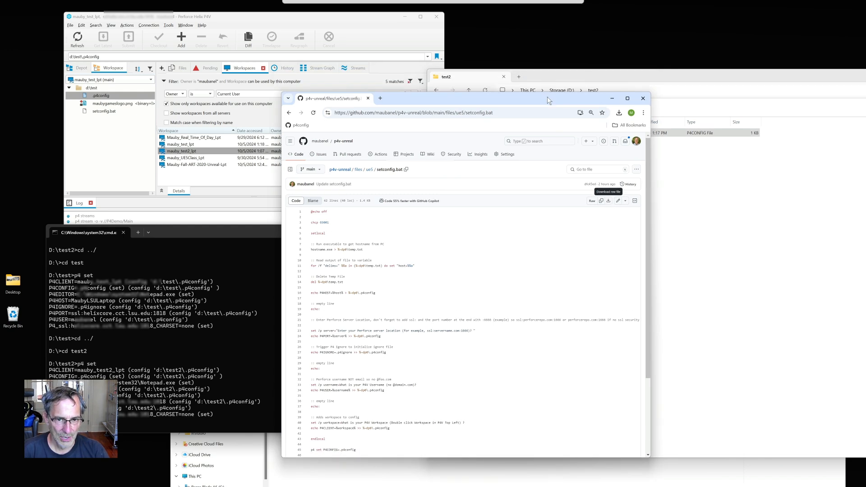
left_click(612, 98)
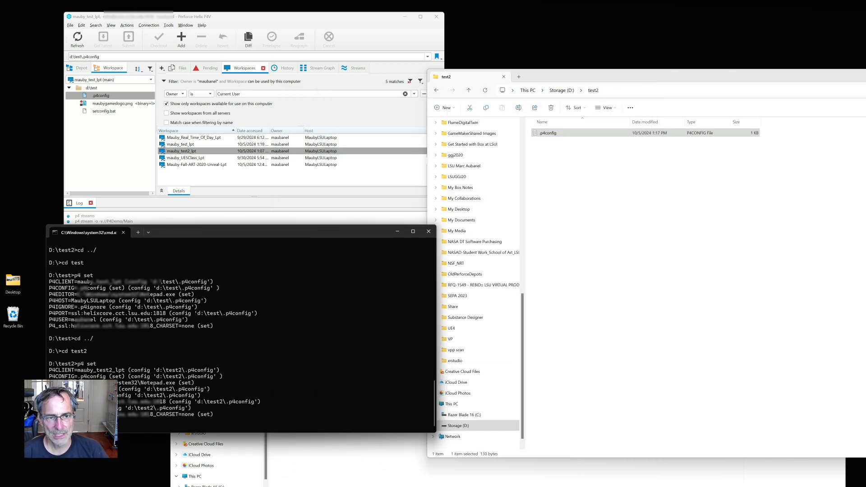
Step: Show the mauby_test2_lpt workspace's details in P4V, revisit the Workspaces view, and highlight the workspace name in the details
double_click(191, 152)
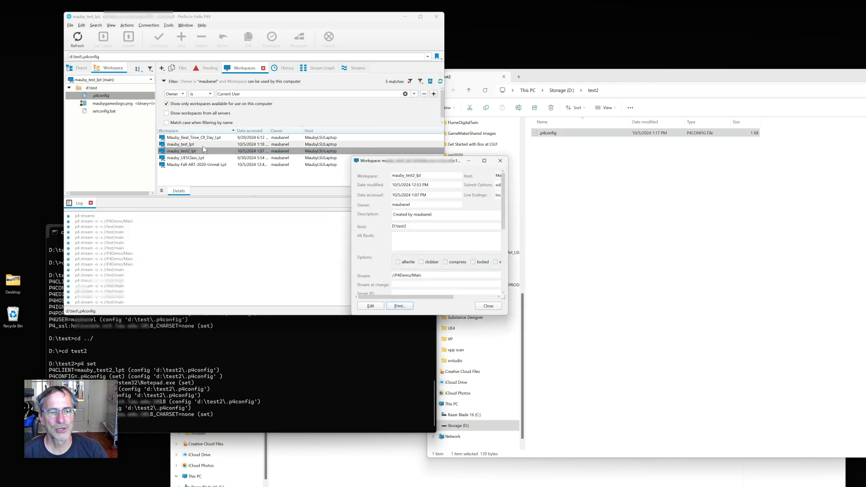
left_click(500, 161)
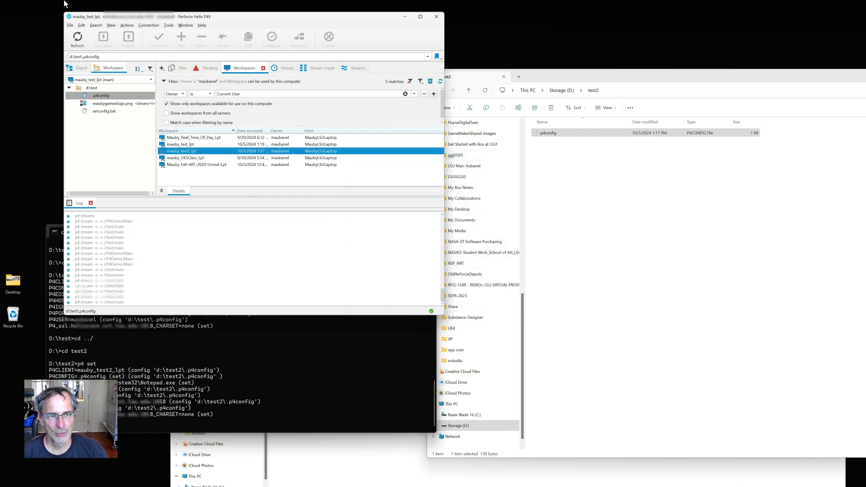
left_click(111, 25)
left_click(129, 102)
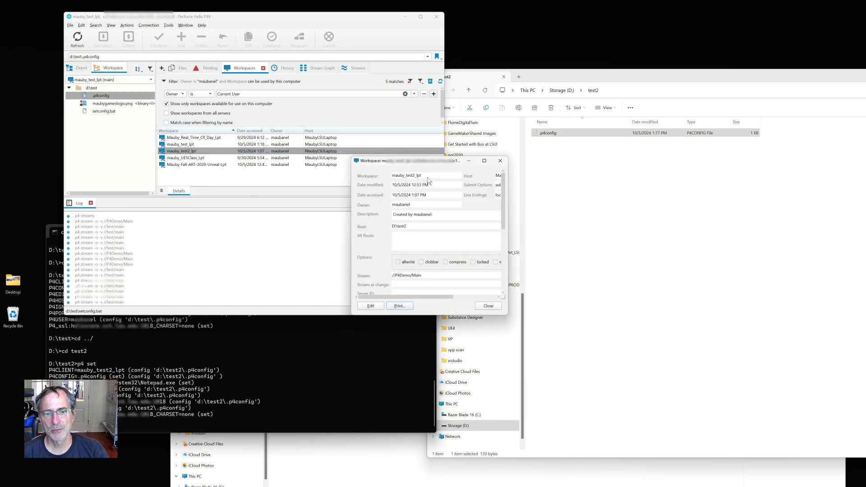
left_click_drag(427, 180, 353, 178)
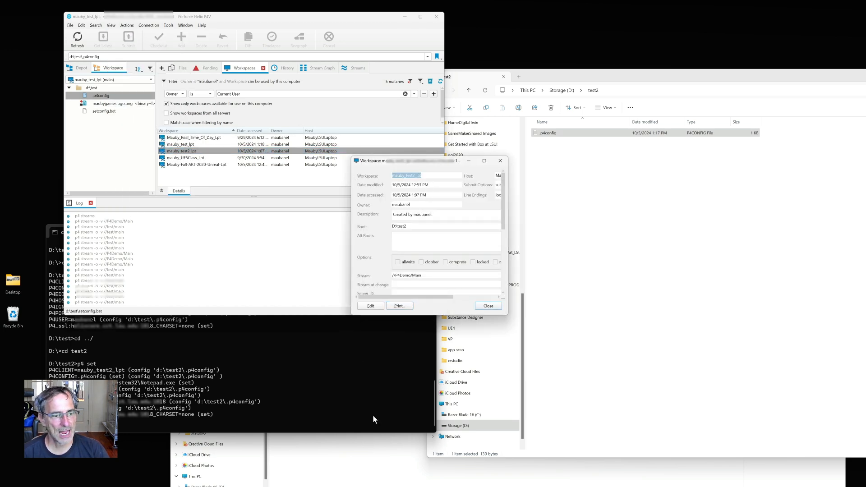